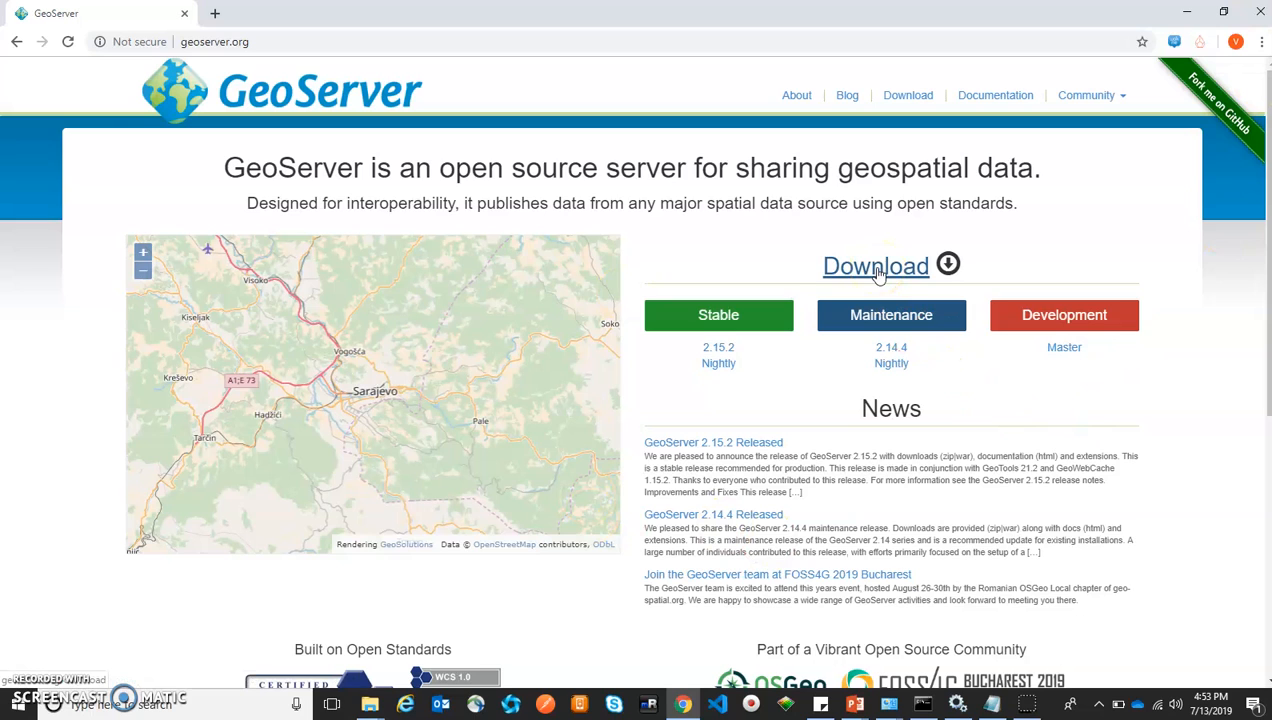
Visit the Downloads page, look at the 2.15.2 release page, then go back to Downloads
click(877, 267)
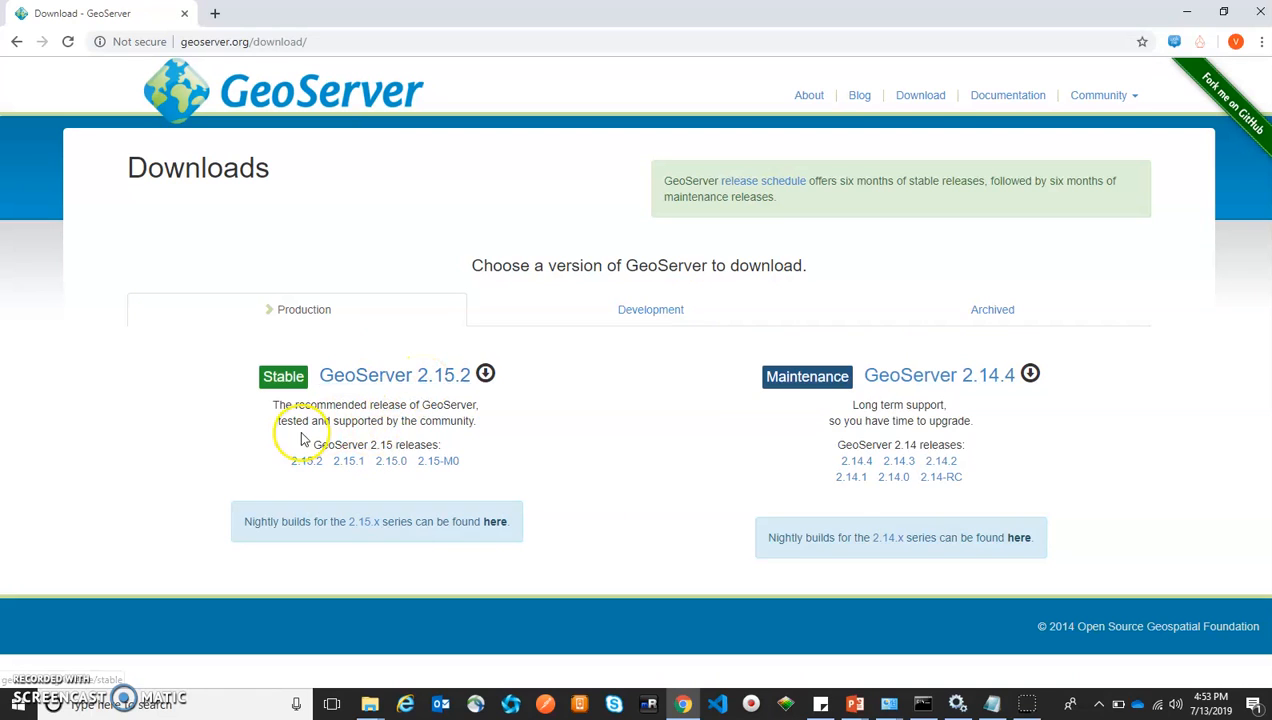
drag(336, 405, 295, 405)
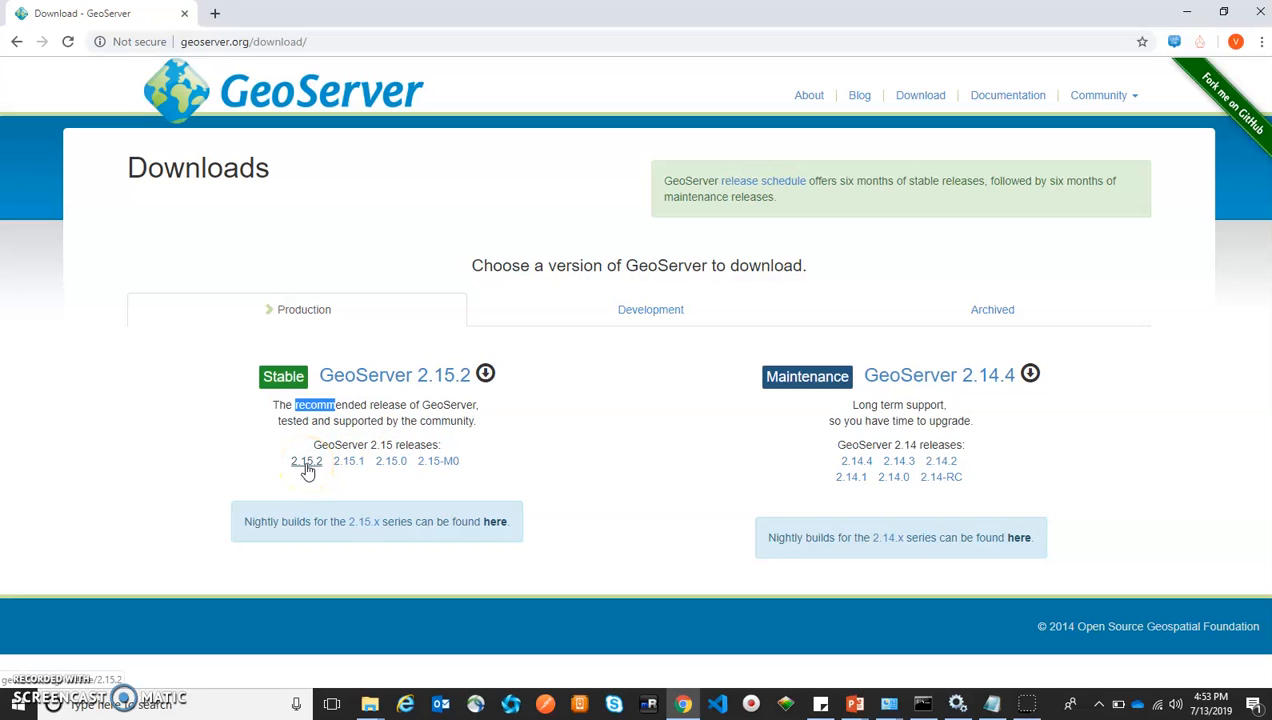
click(307, 466)
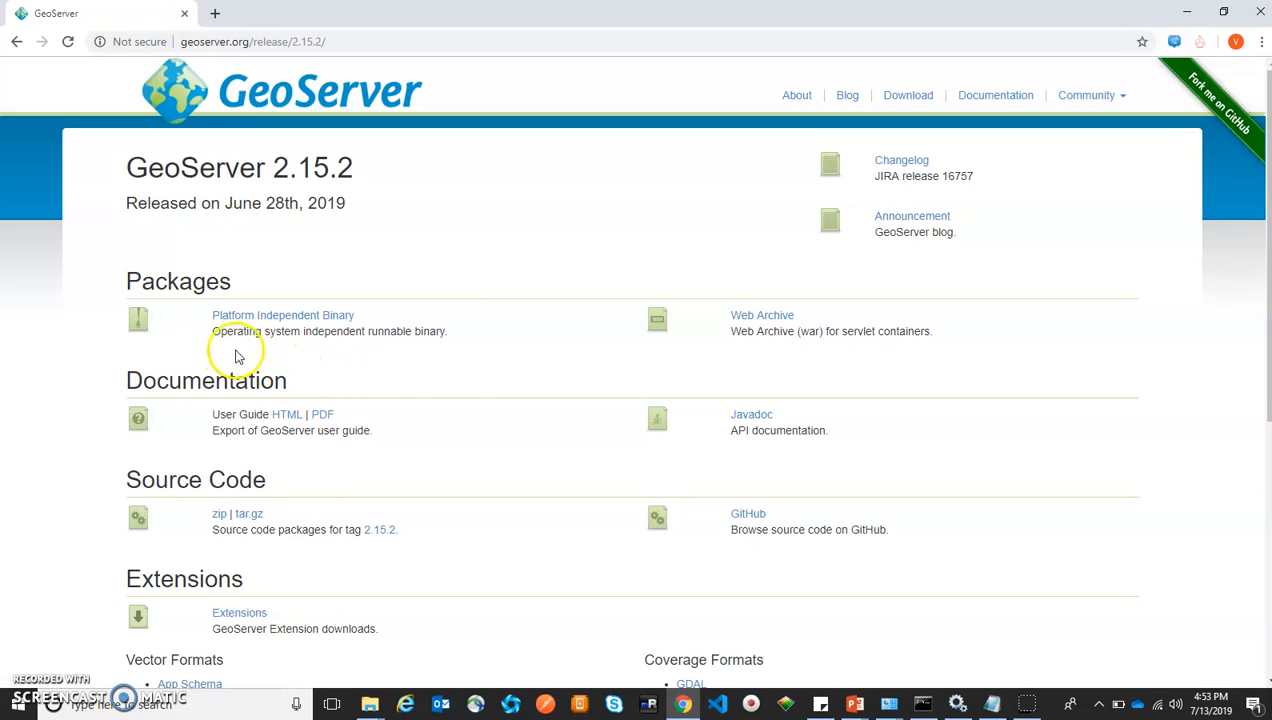
drag(219, 331, 263, 331)
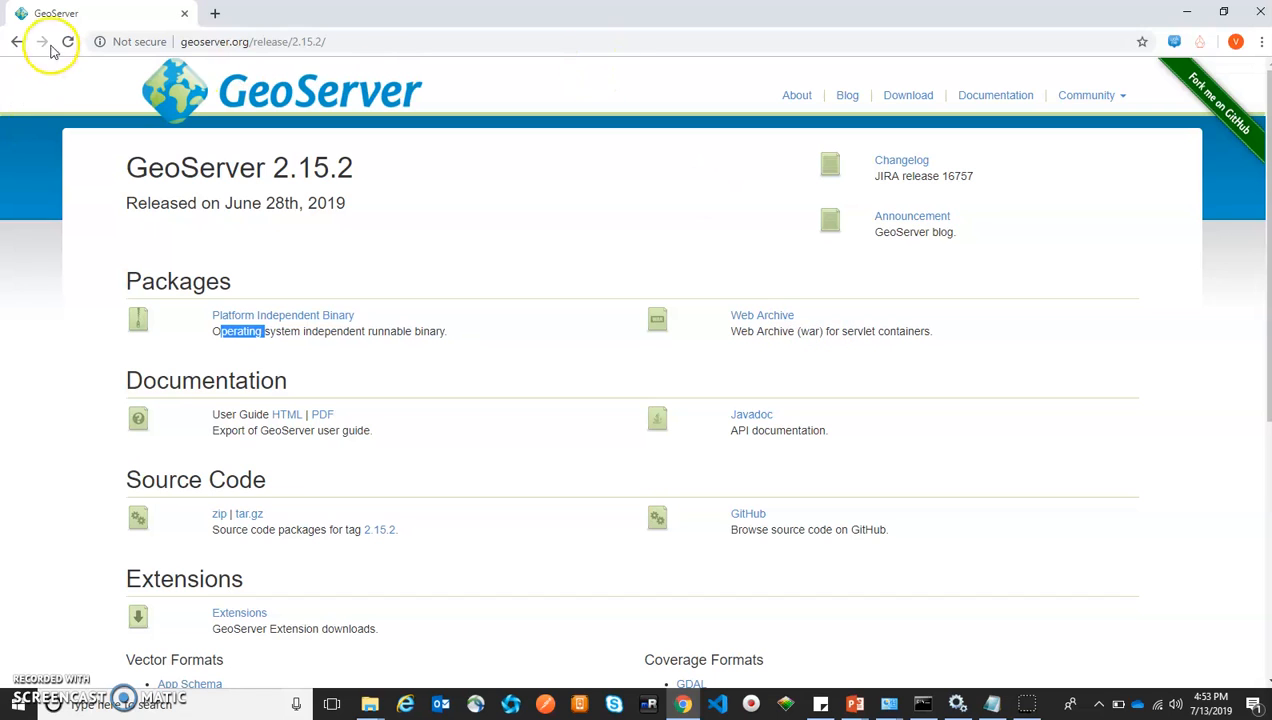
click(16, 42)
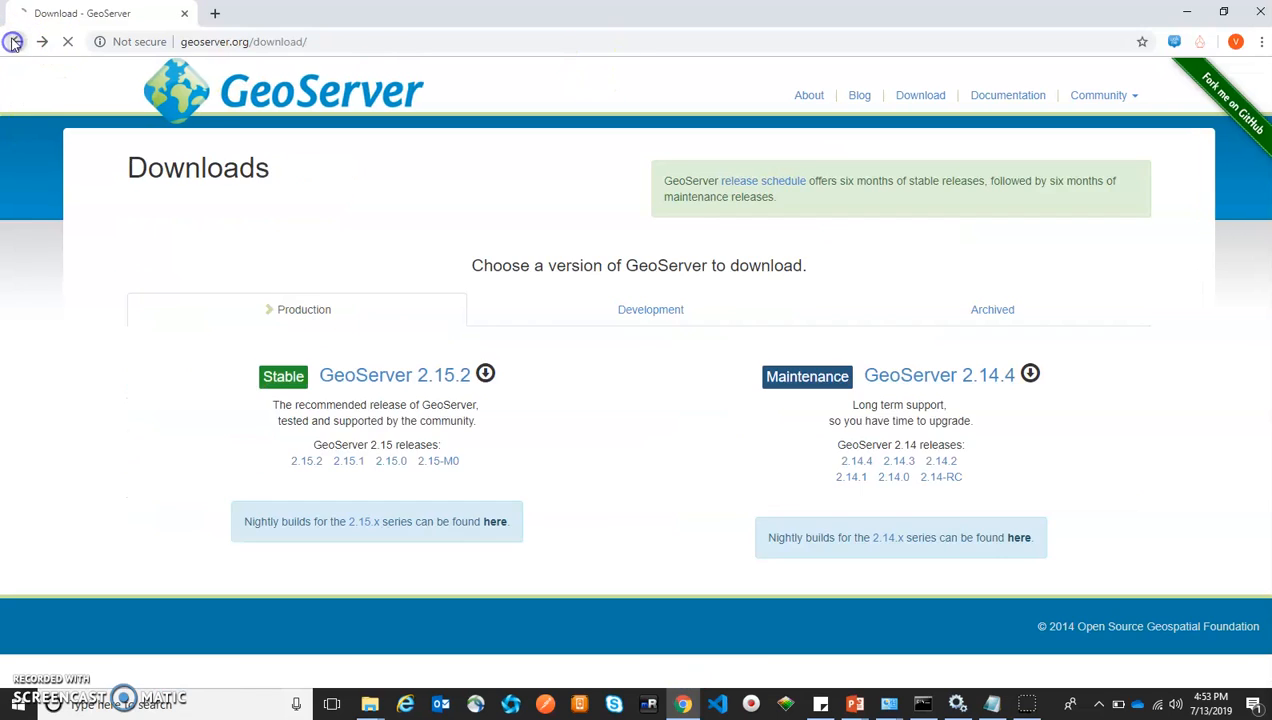
Open the 2.15.0 release page and download its Windows Installer, geoserver-2.15.0.exe
click(391, 466)
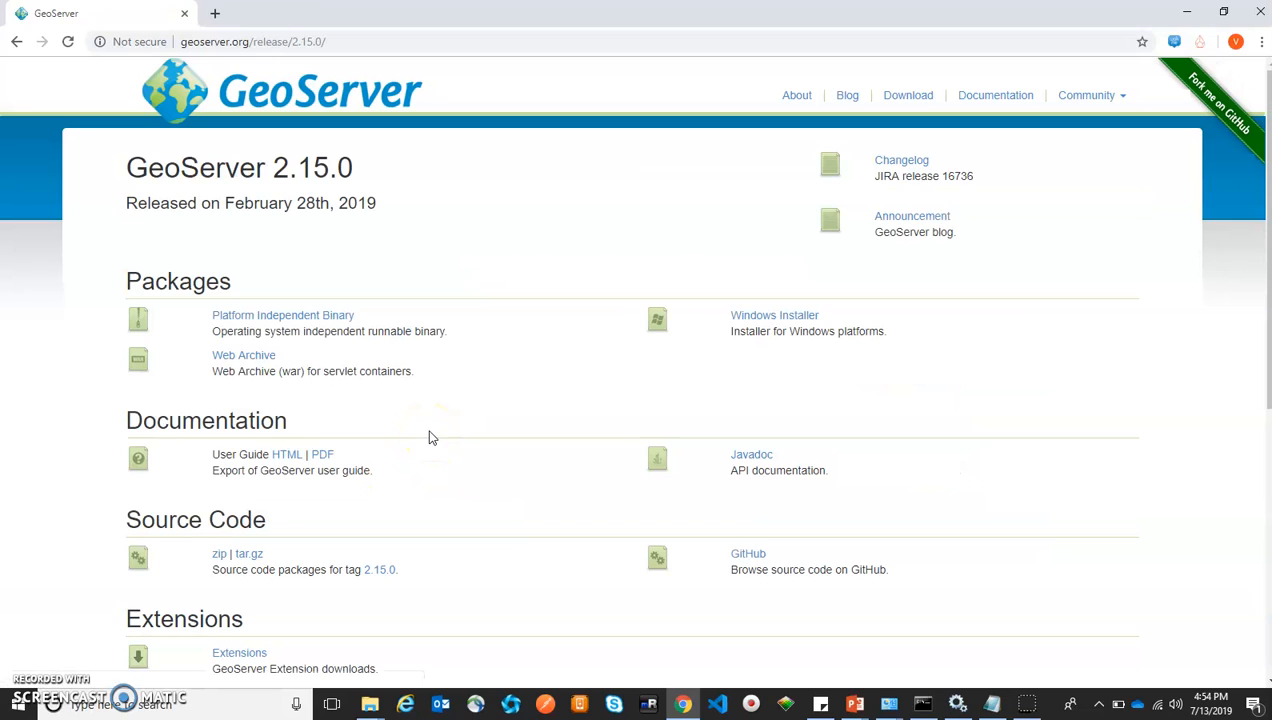
drag(889, 332, 732, 317)
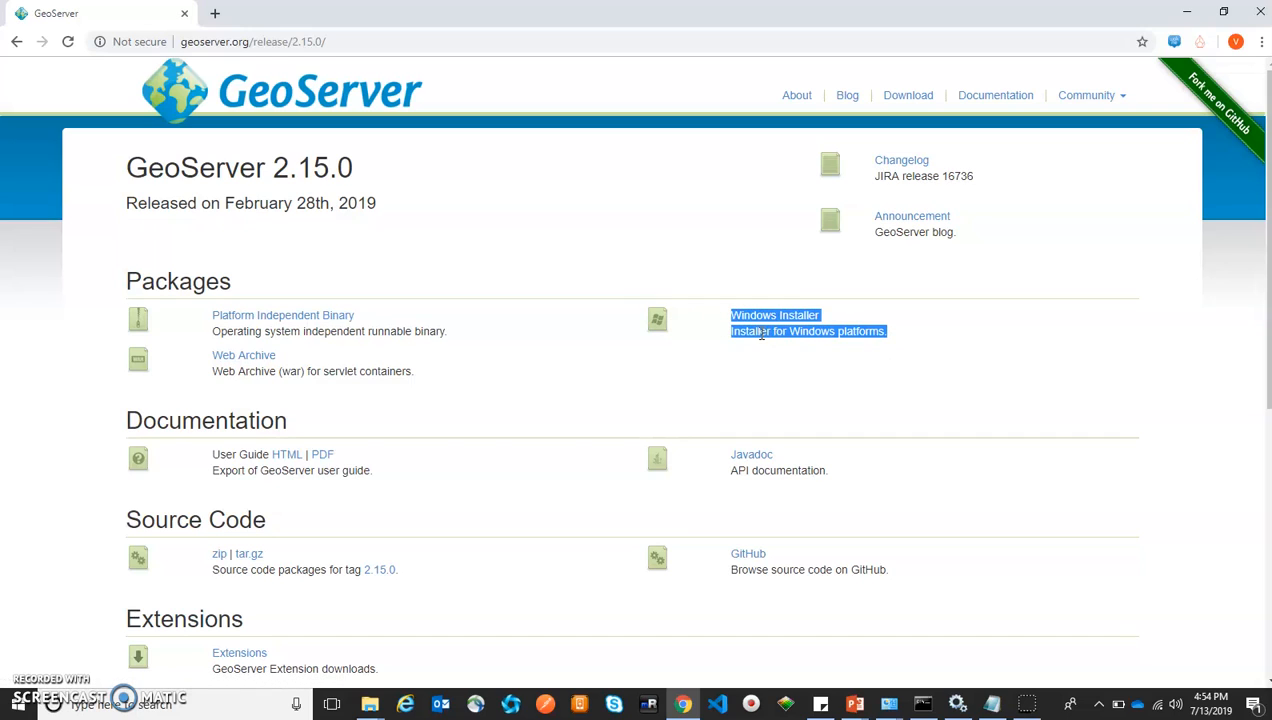
click(792, 388)
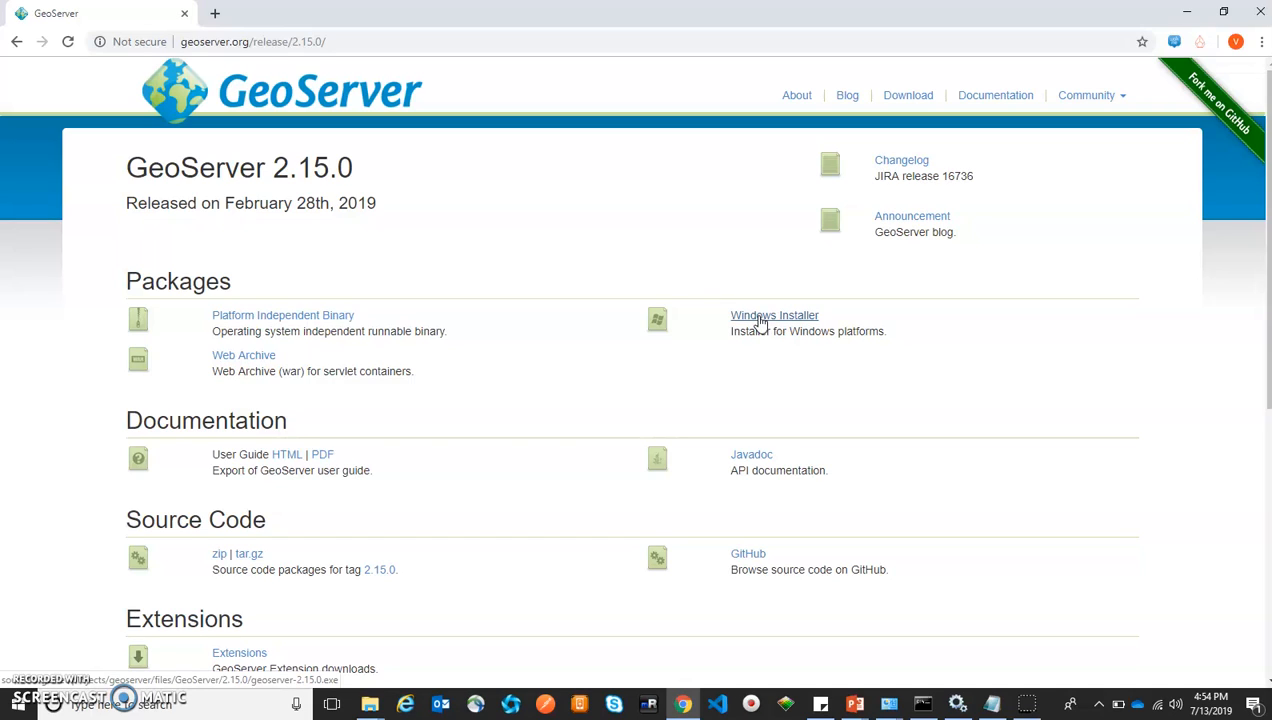
click(760, 322)
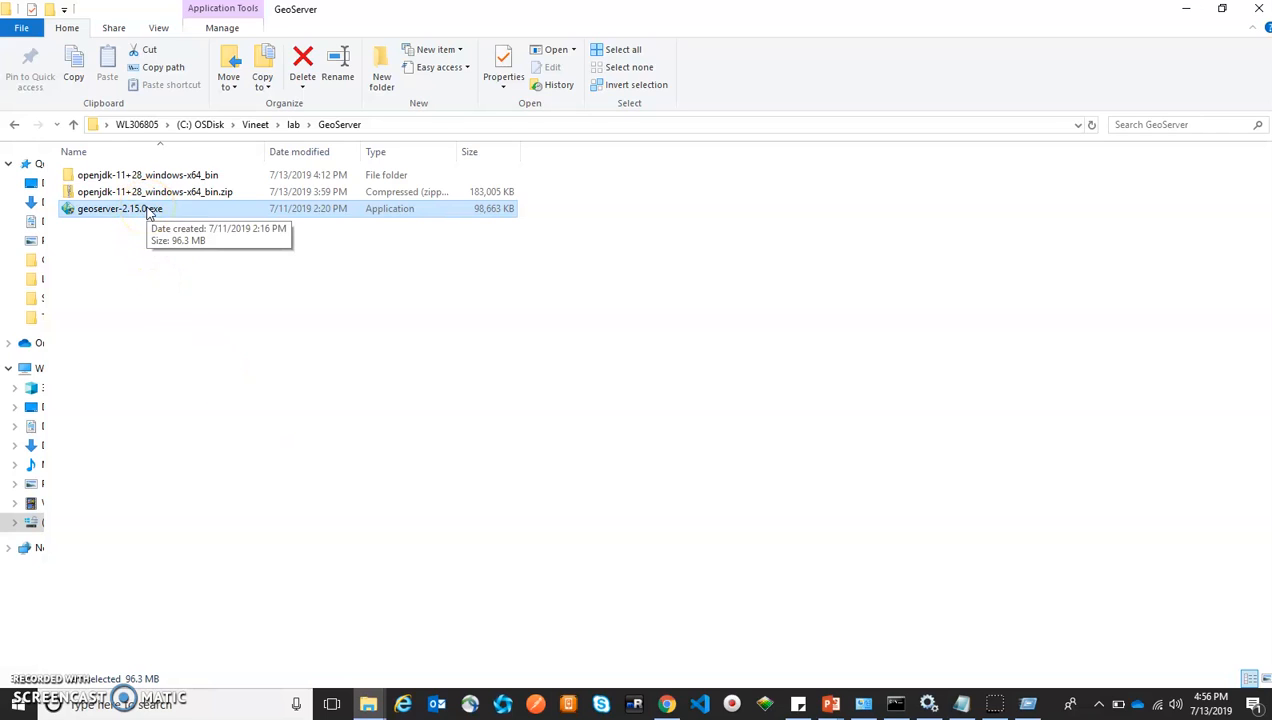
Launch geoserver-2.15.0.exe and accept the license agreement
double_click(148, 210)
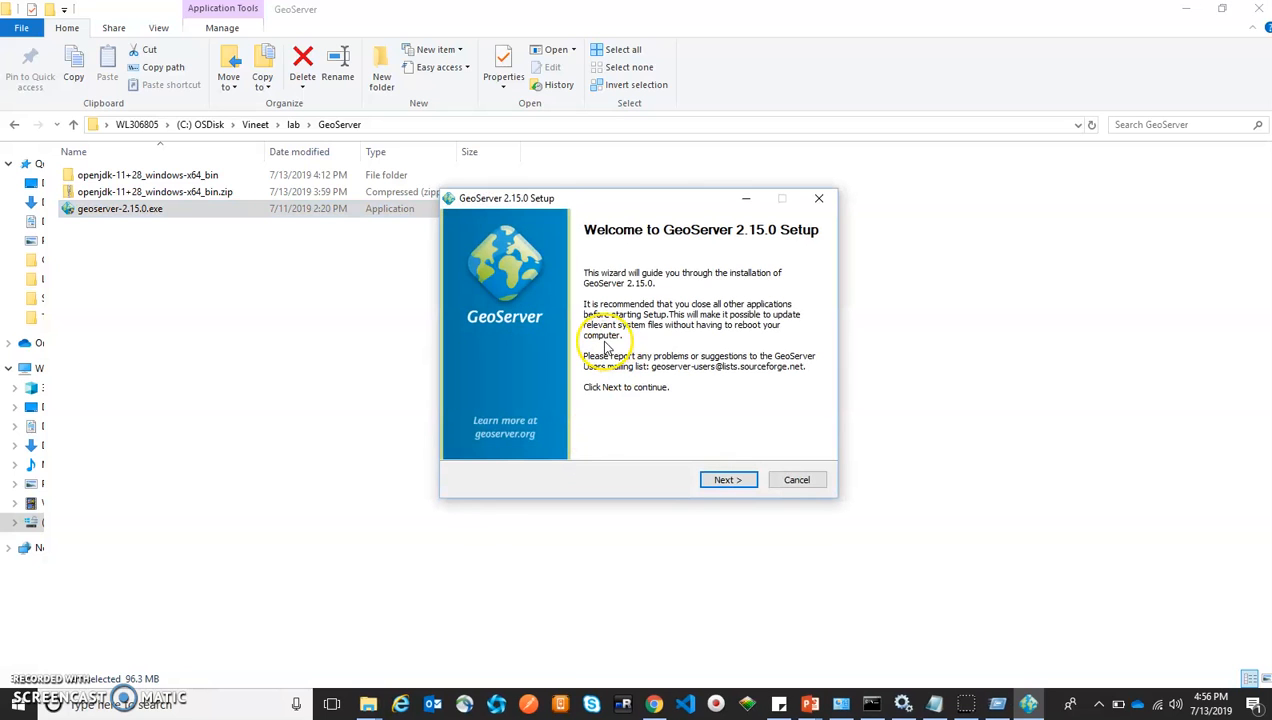
click(729, 480)
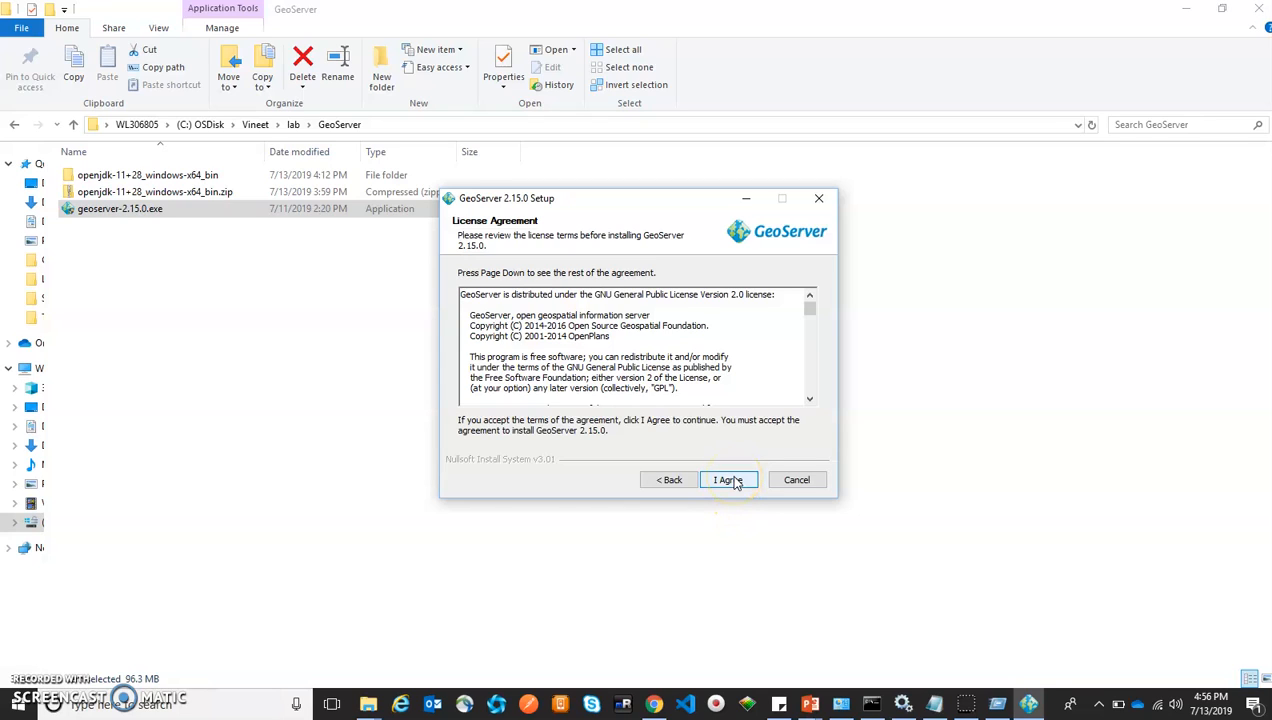
click(729, 480)
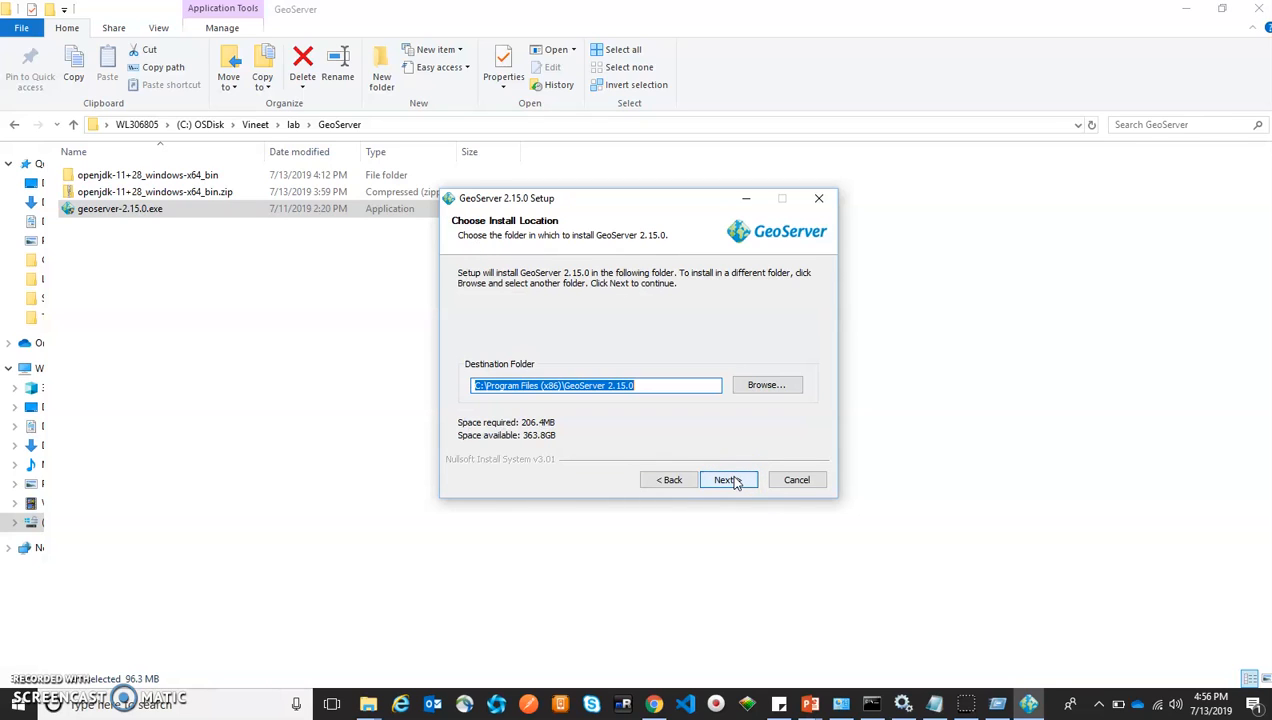
Keep the default C:\Program Files (x86)\GeoServer 2.15.0 install folder and Start Menu folder
click(525, 385)
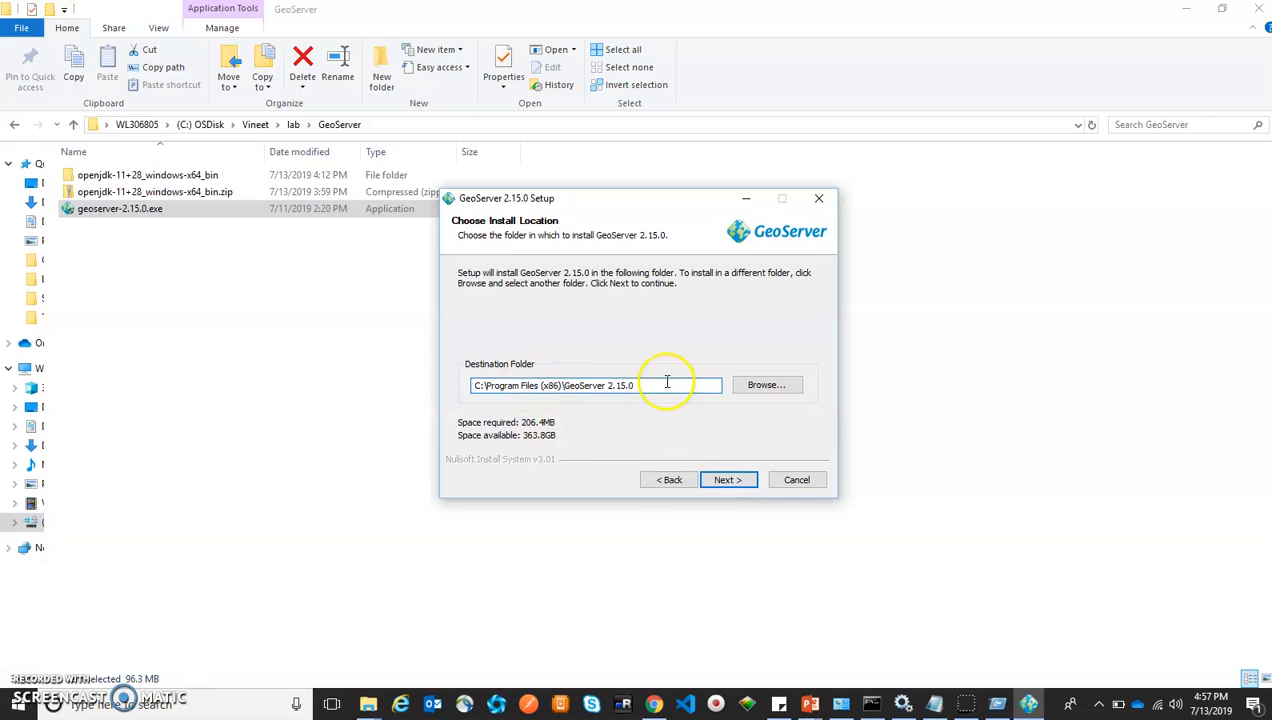
drag(667, 383, 426, 383)
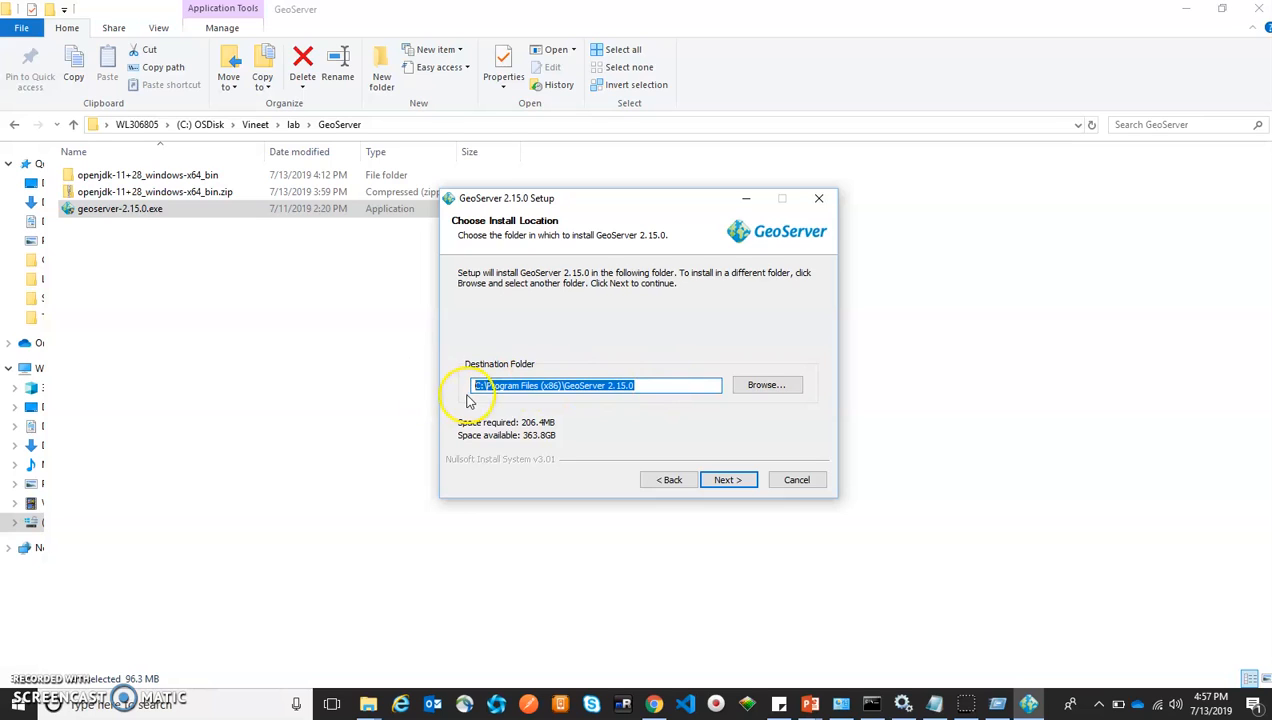
click(727, 481)
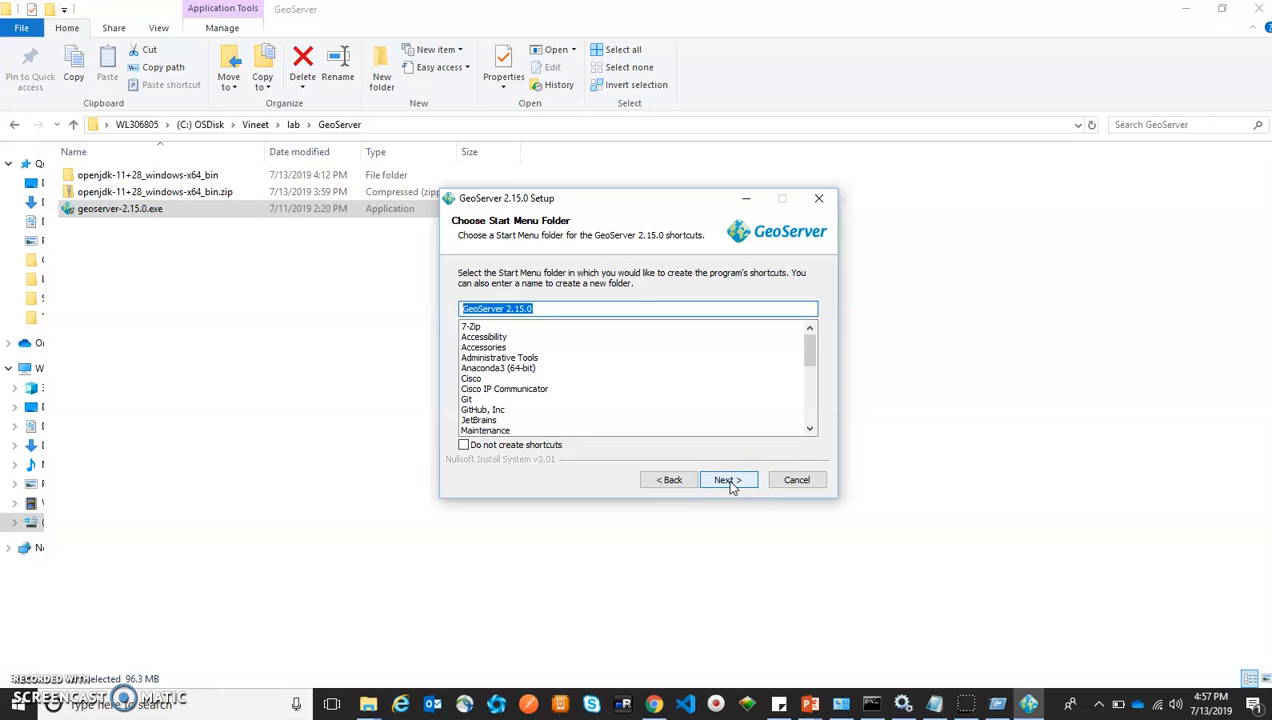
click(728, 481)
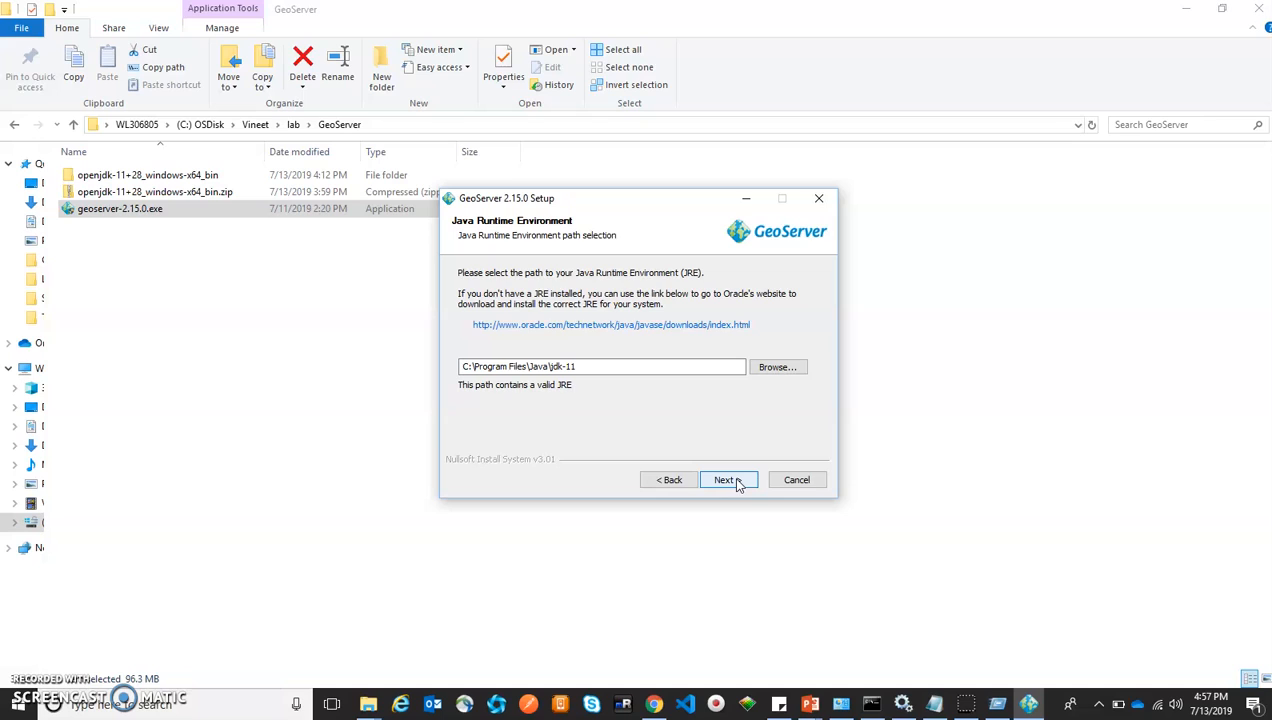
Accept the jdk-11 JRE path, the existing data directory and web server port 8080
click(738, 485)
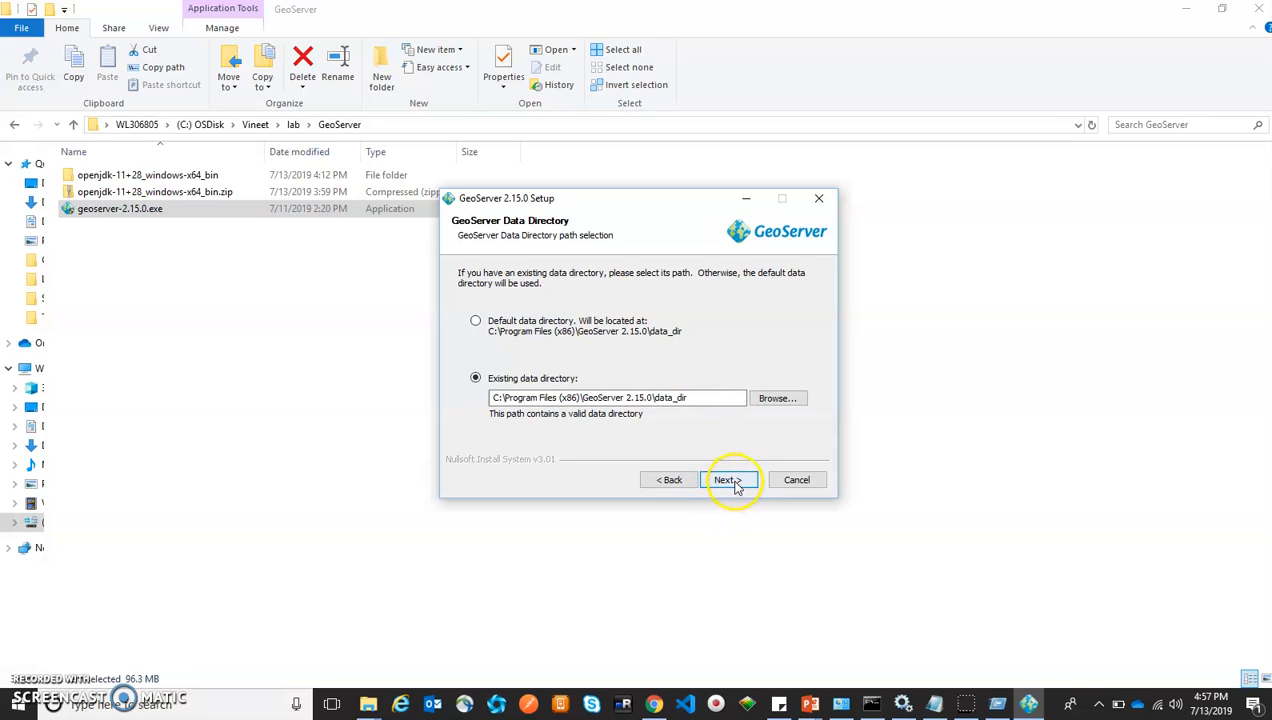
click(728, 480)
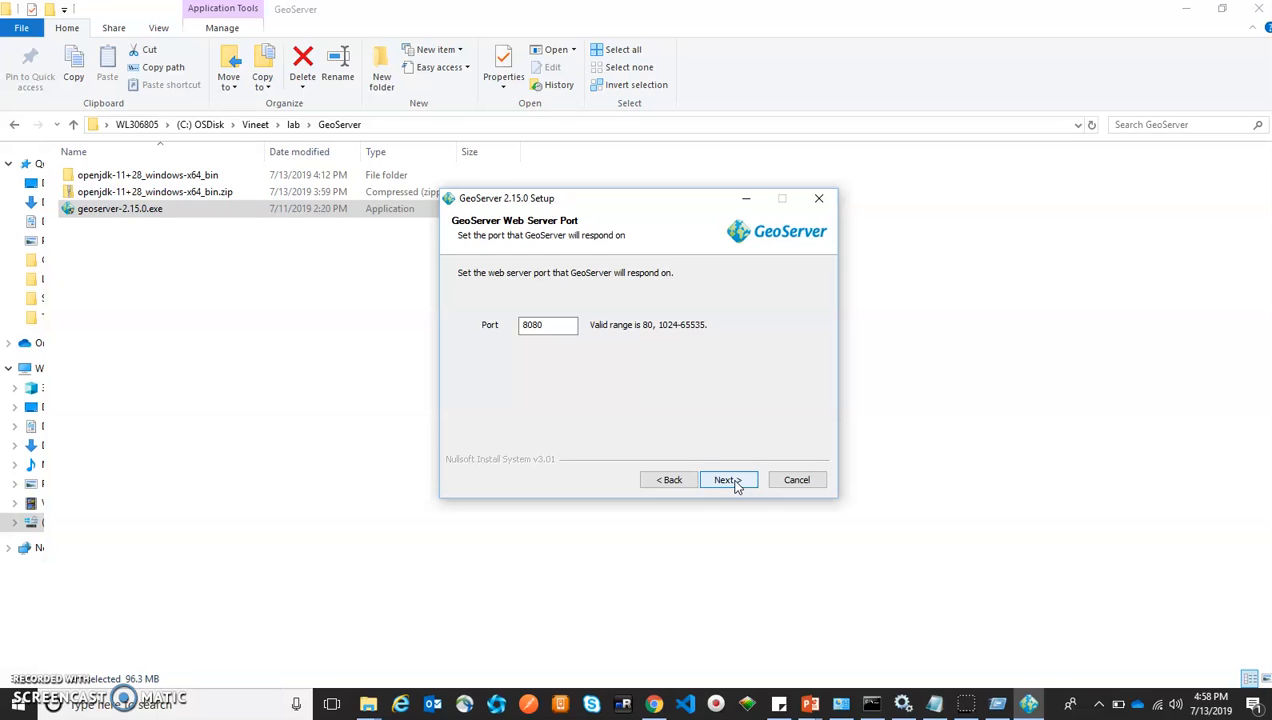
click(555, 328)
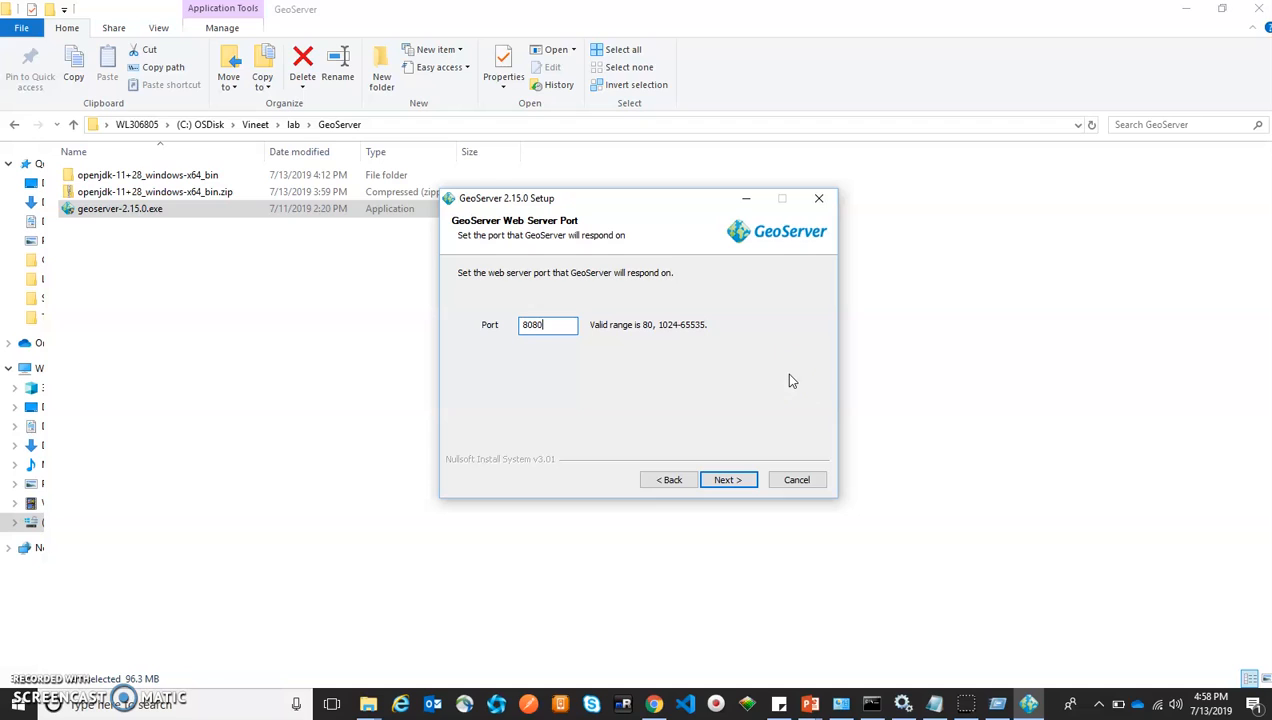
click(729, 481)
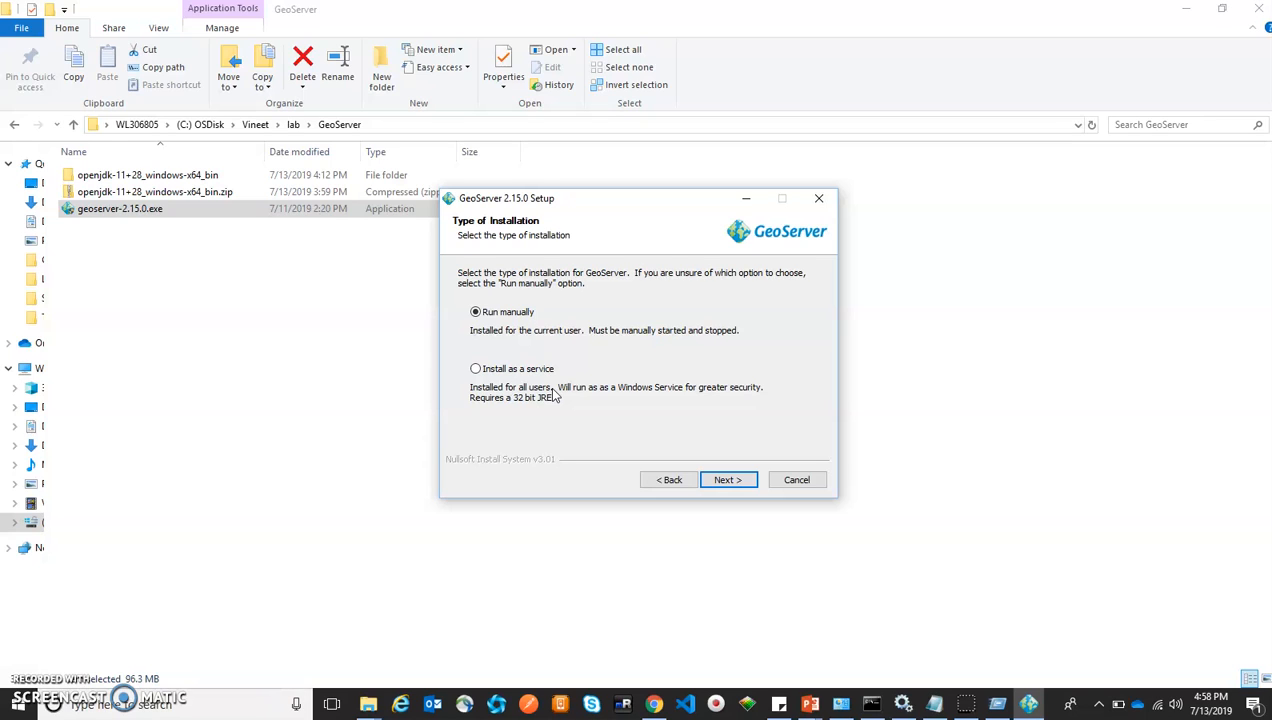
Choose Install as a service, run the installation, and finish the setup wizard
click(529, 372)
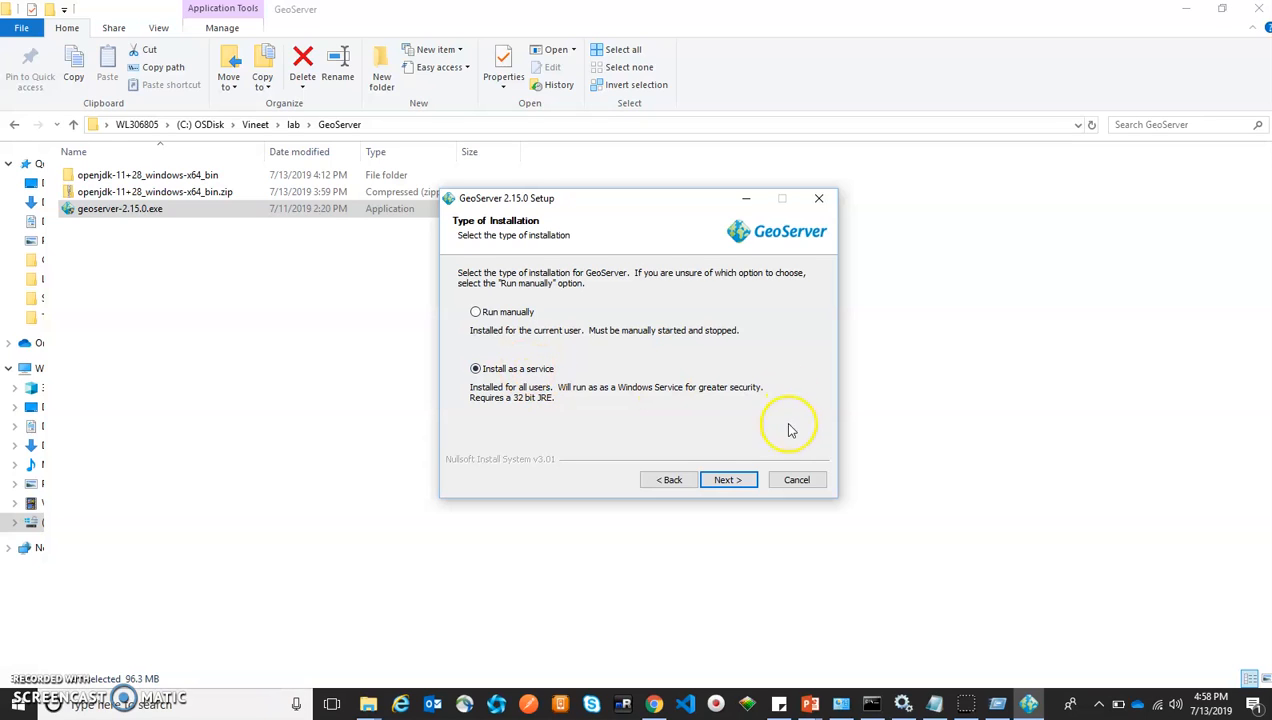
click(728, 480)
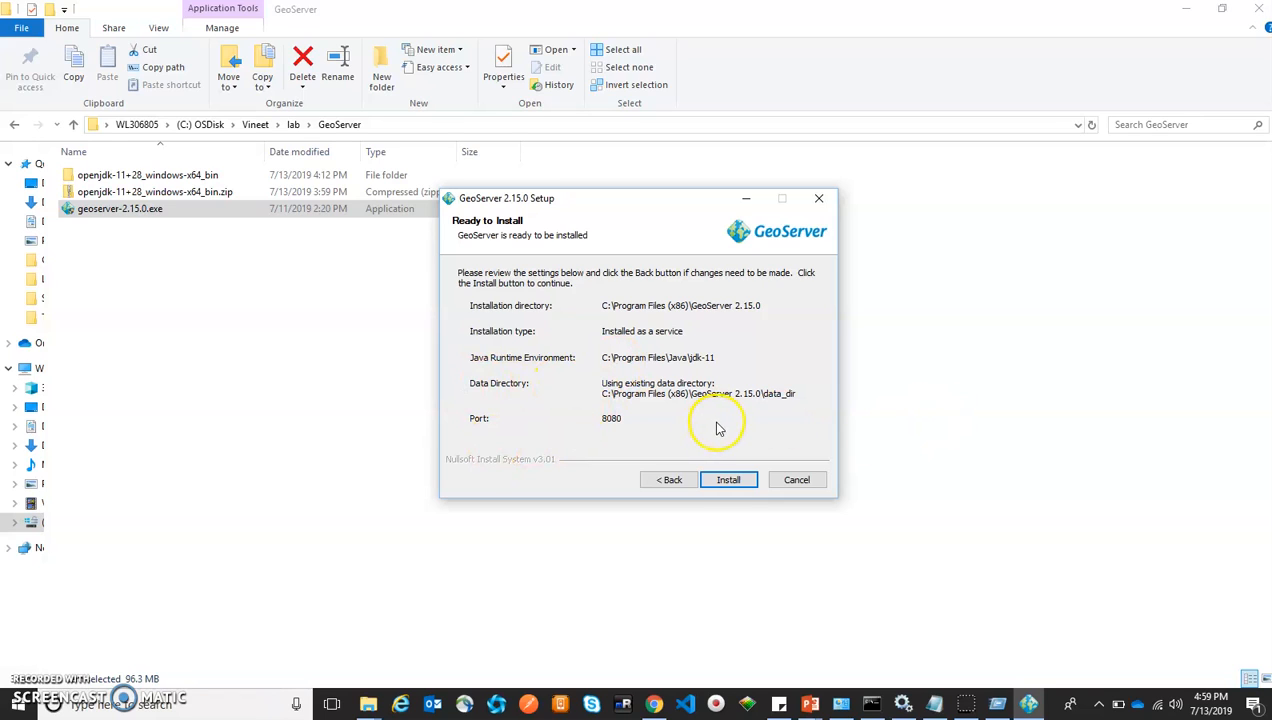
click(729, 481)
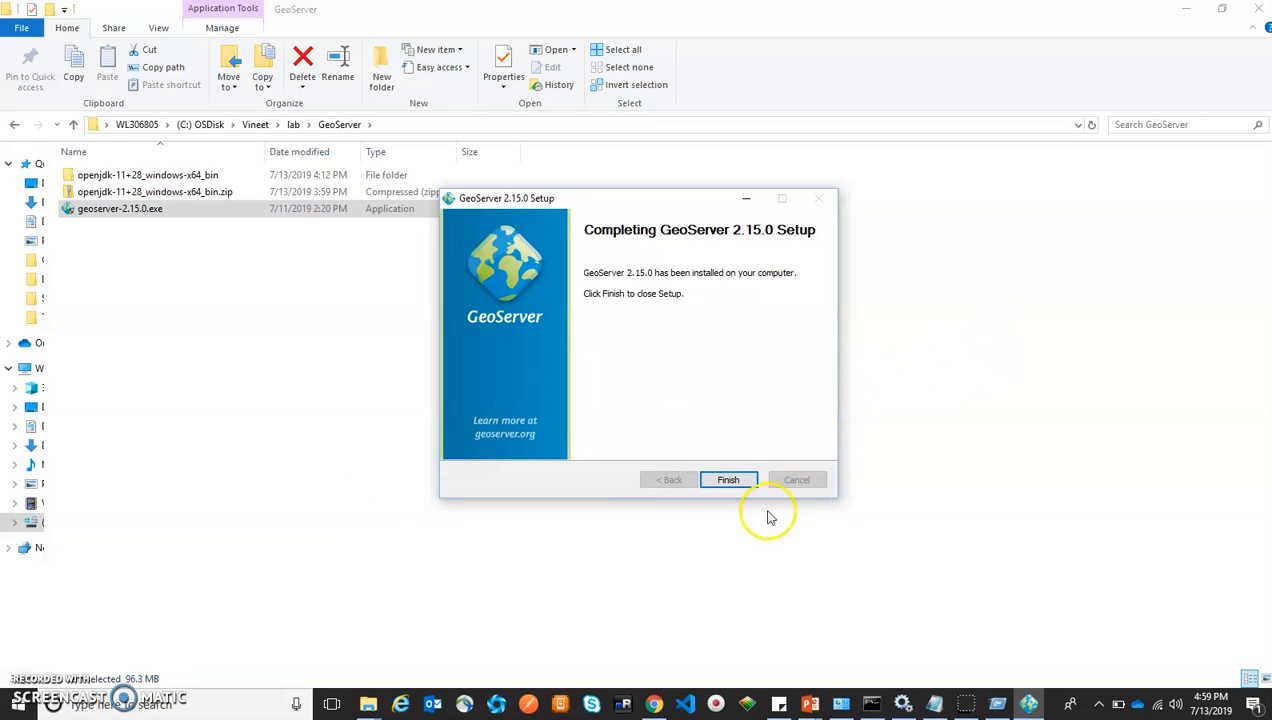
click(727, 480)
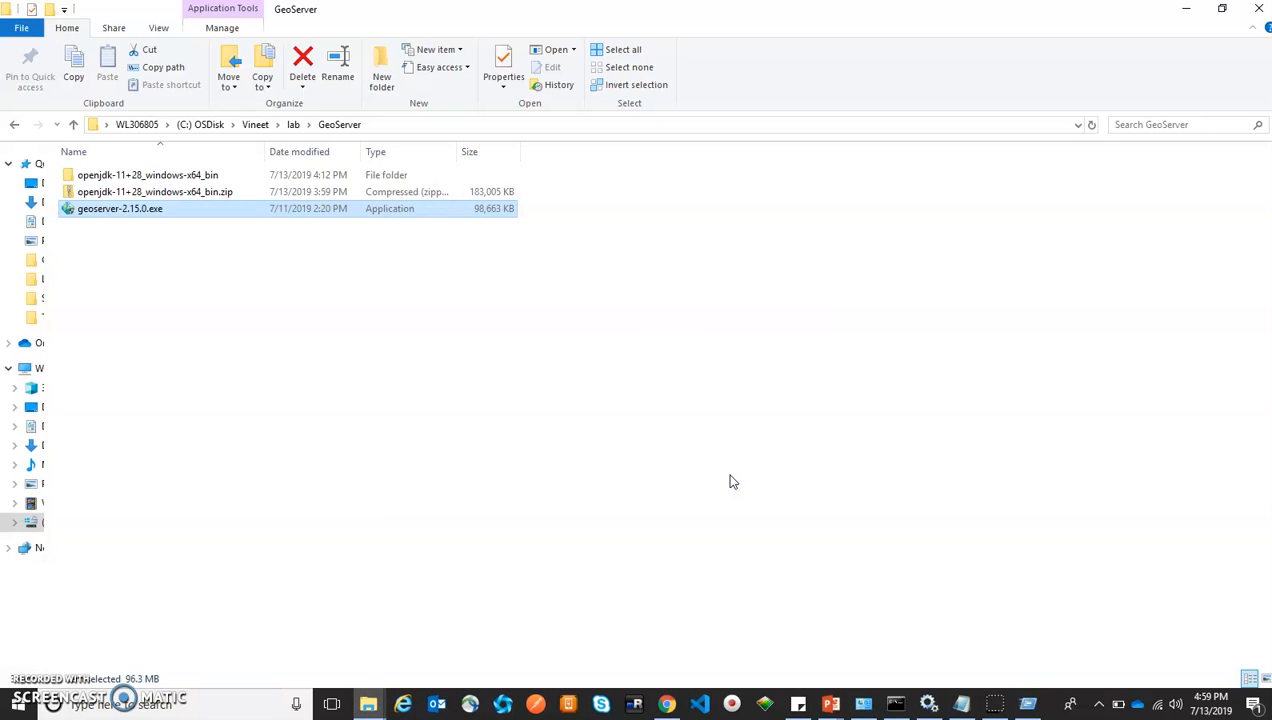
Launch services.msc from the Run prompt
key(super+r)
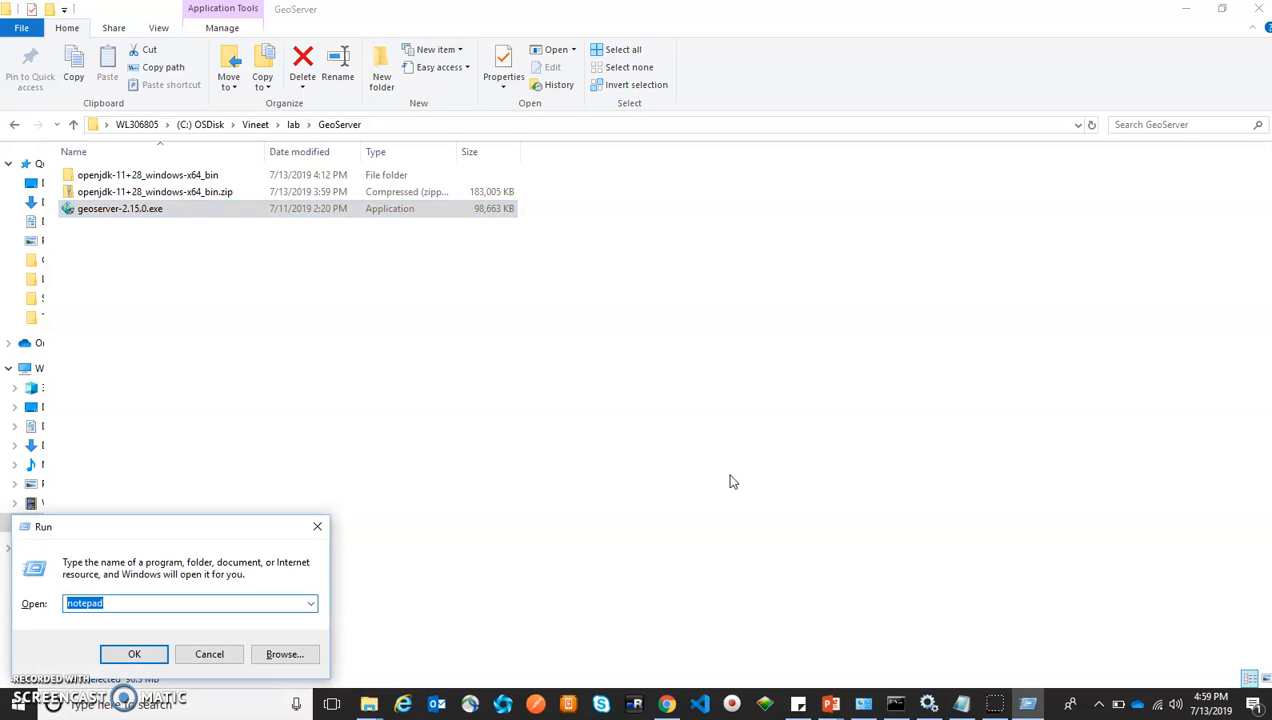
drag(150, 528, 440, 437)
text(servic)
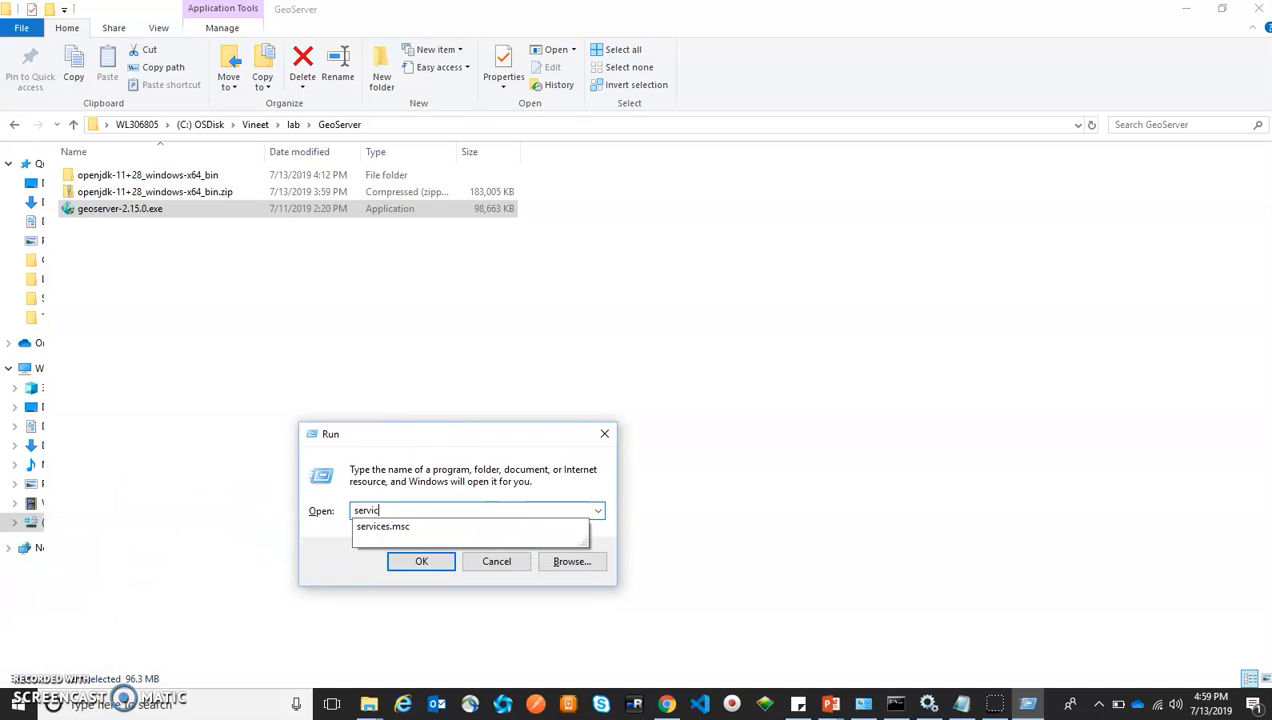
key(Down)
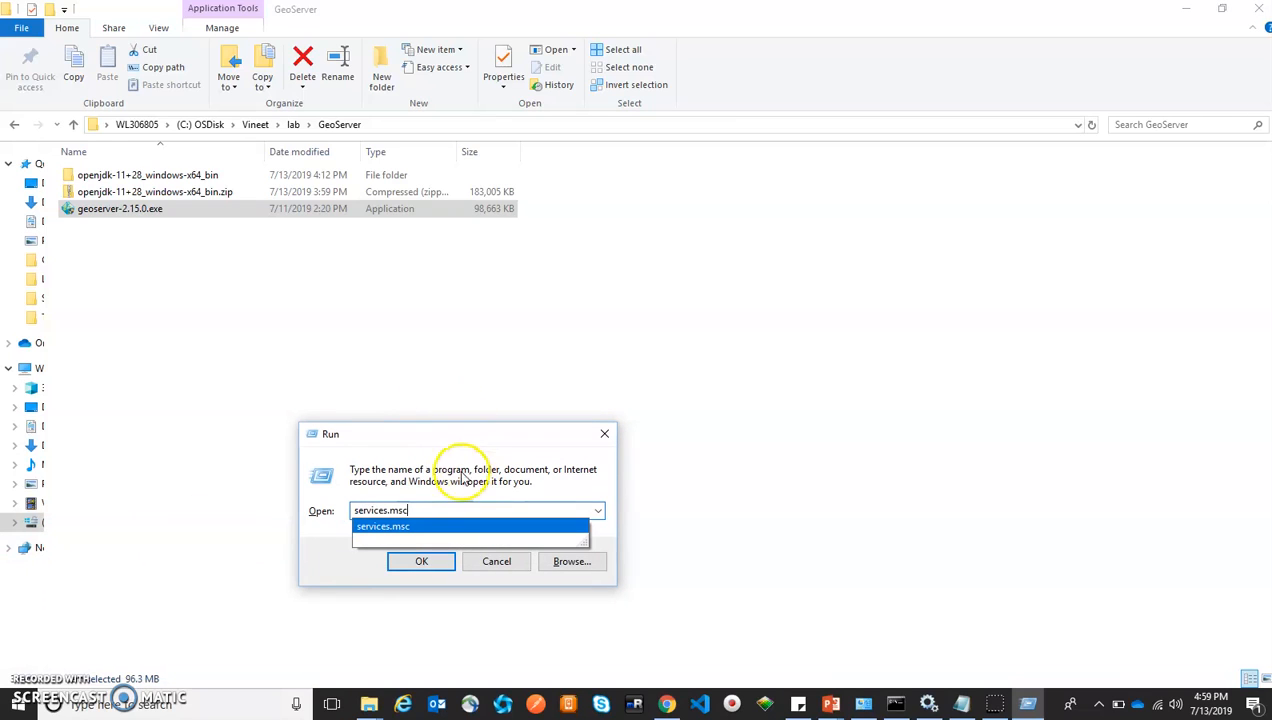
click(402, 530)
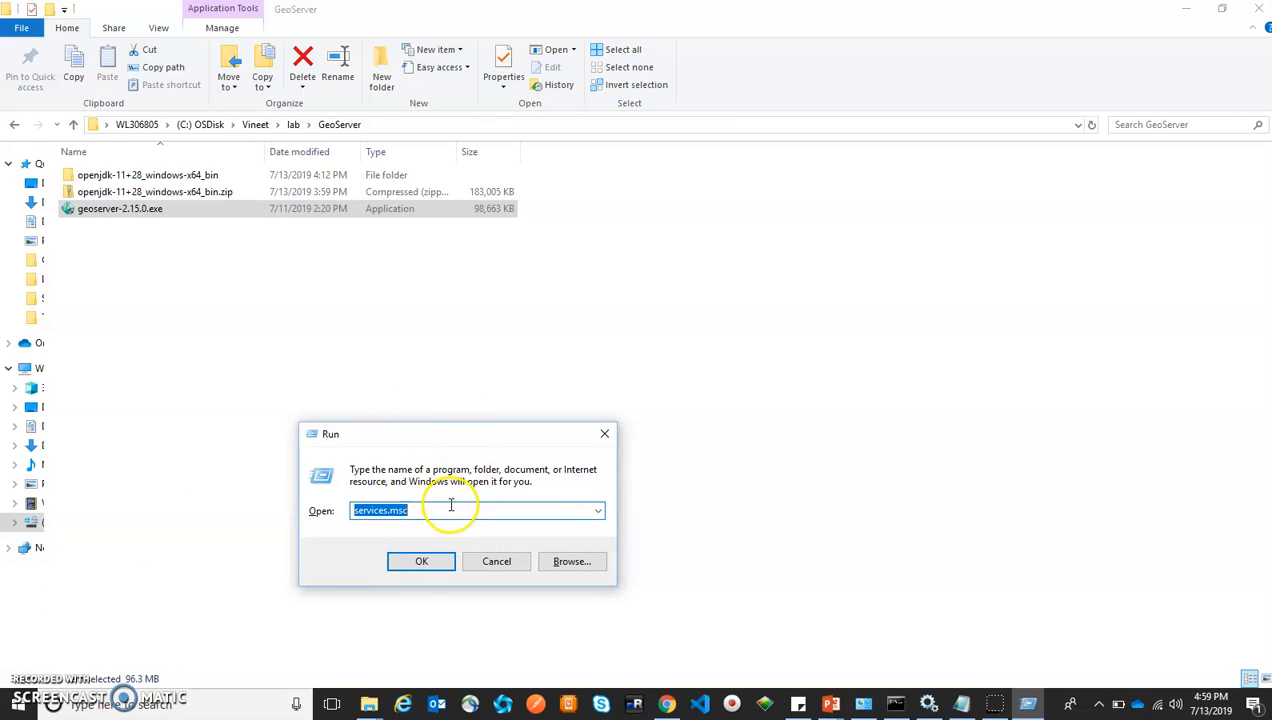
click(421, 561)
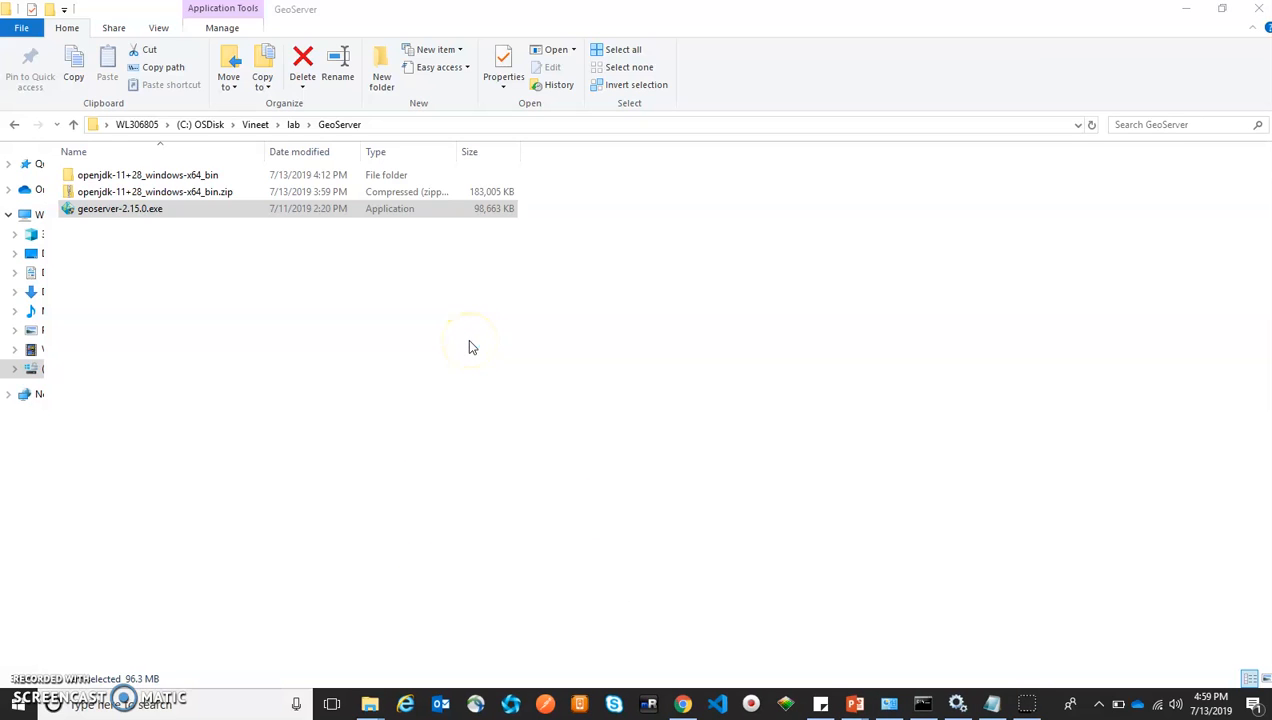
Find GeoServer 2.15.0 in the services list to confirm it is running, then visit localhost:8080
click(379, 296)
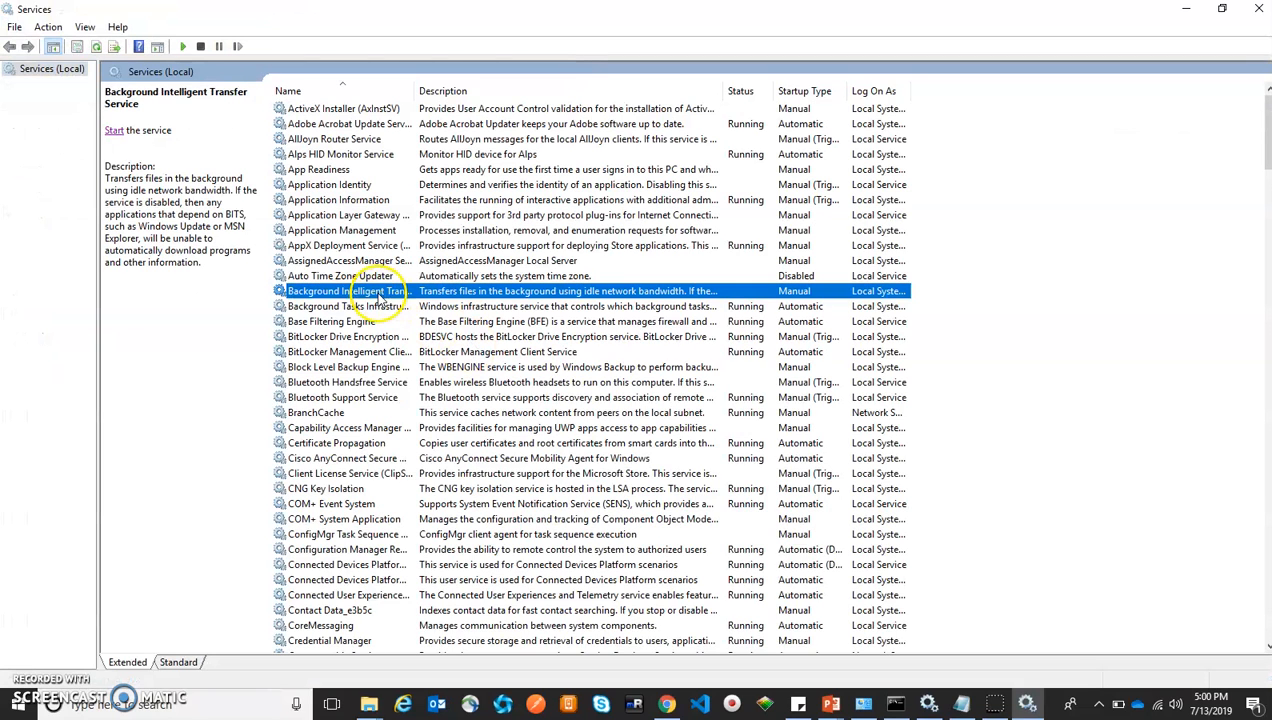
key(g)
key(g)
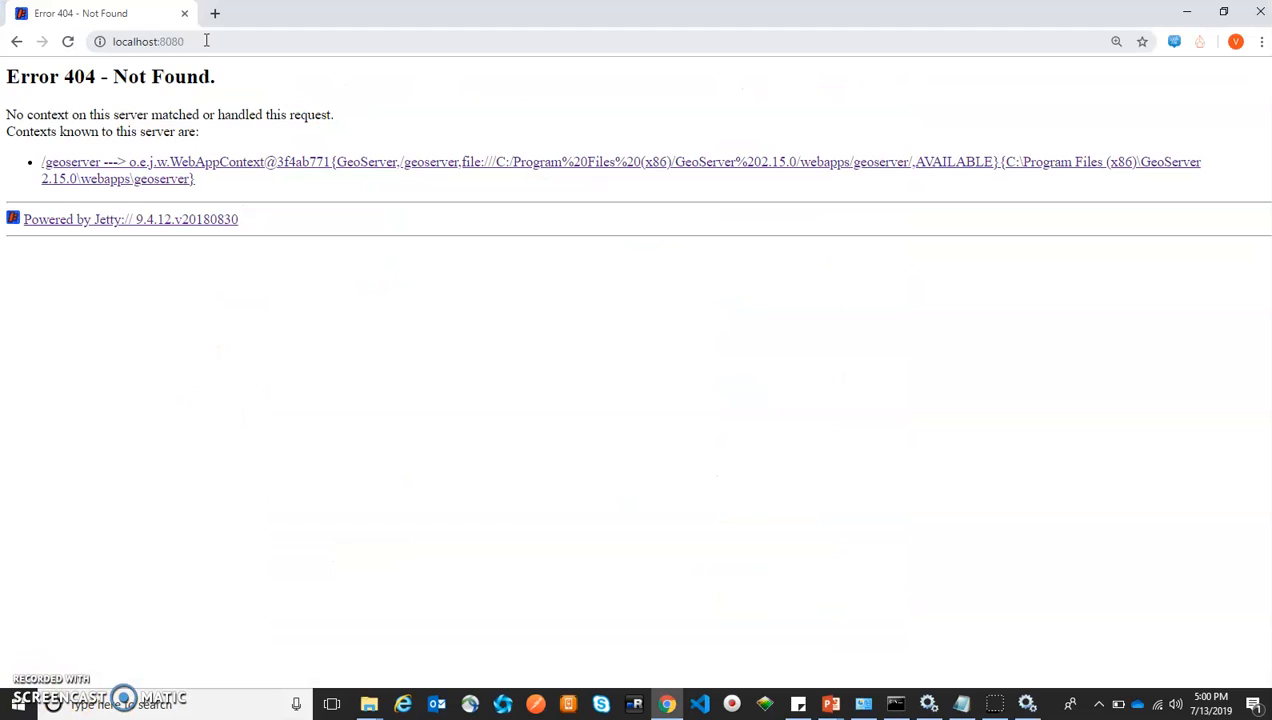
click(206, 40)
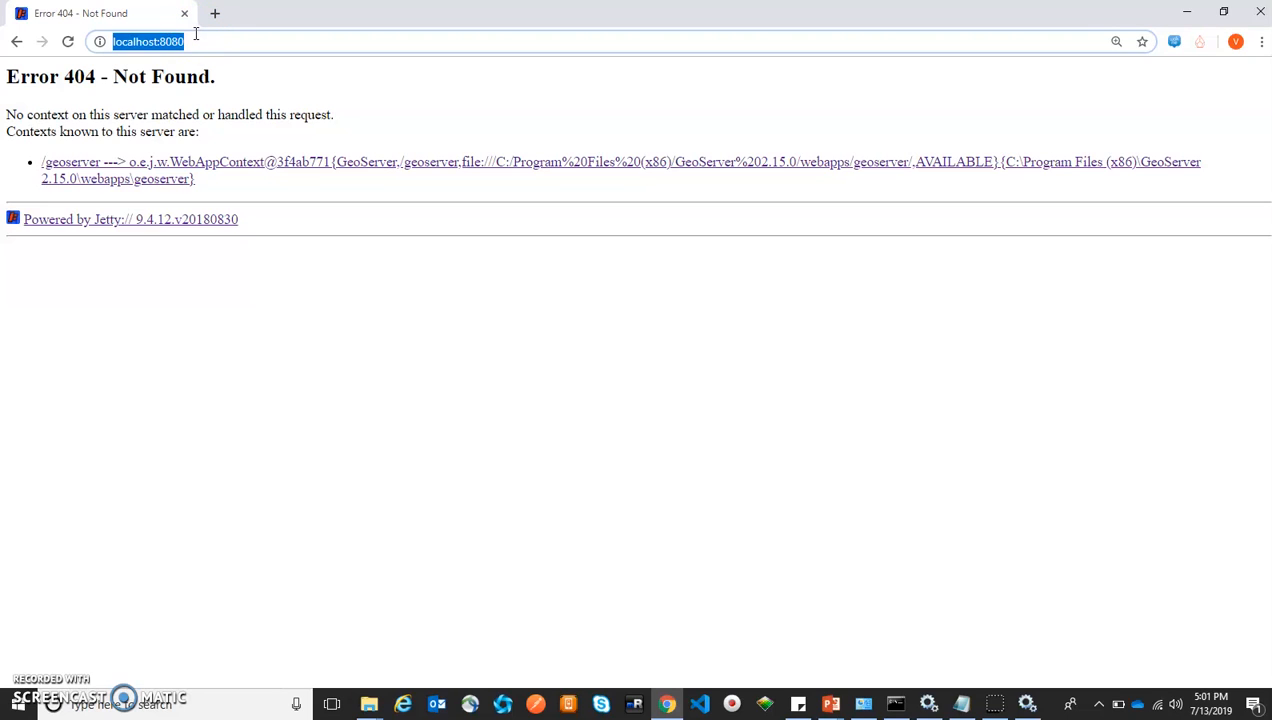
click(220, 299)
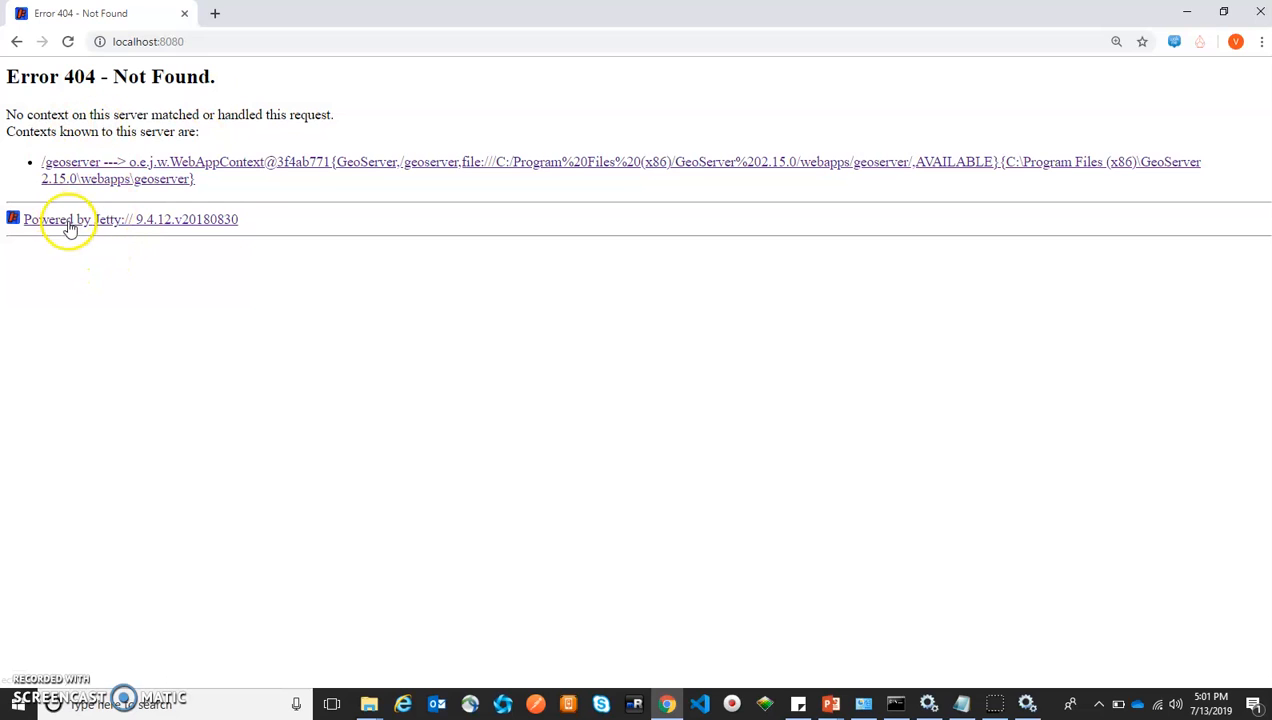
drag(255, 226, 131, 231)
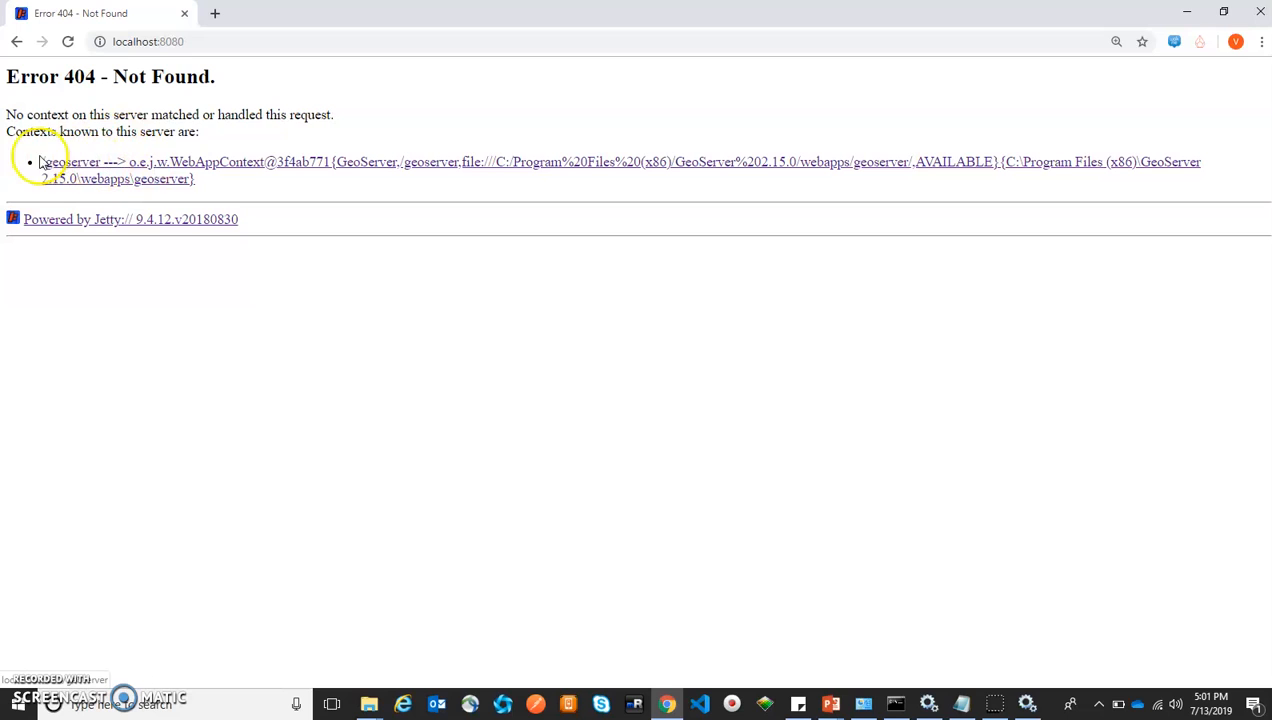
drag(23, 131, 104, 131)
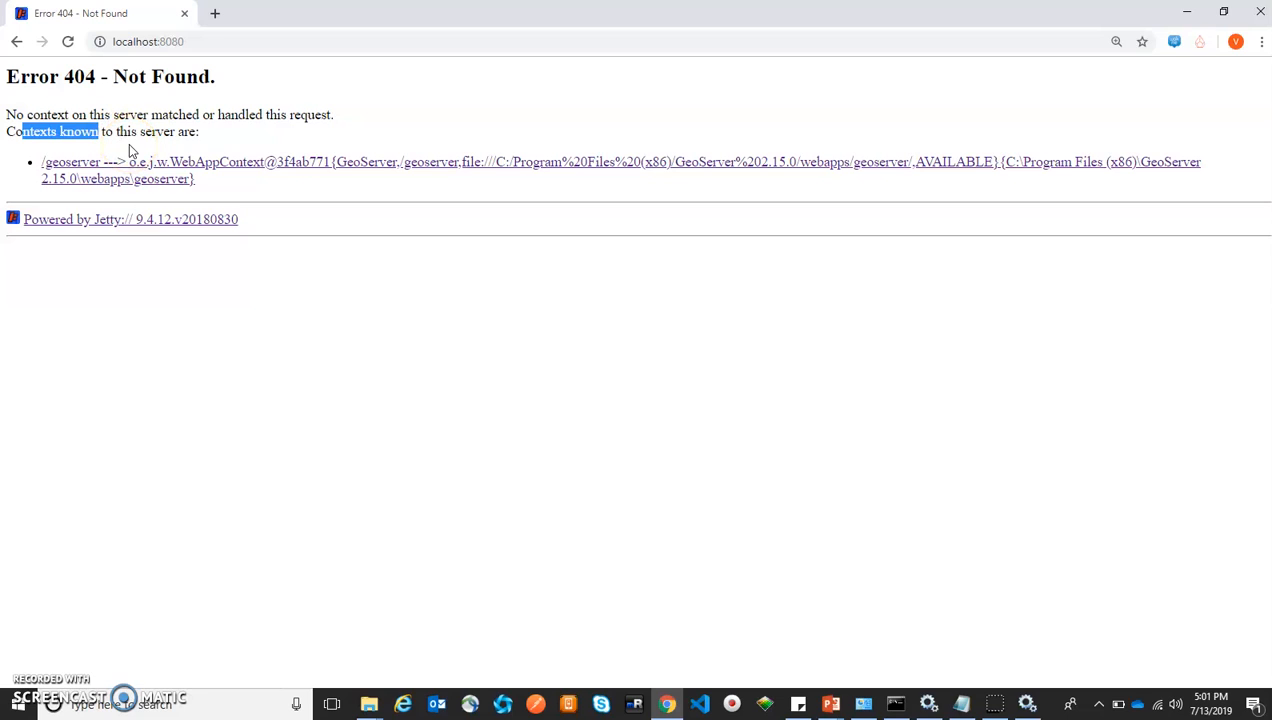
click(134, 358)
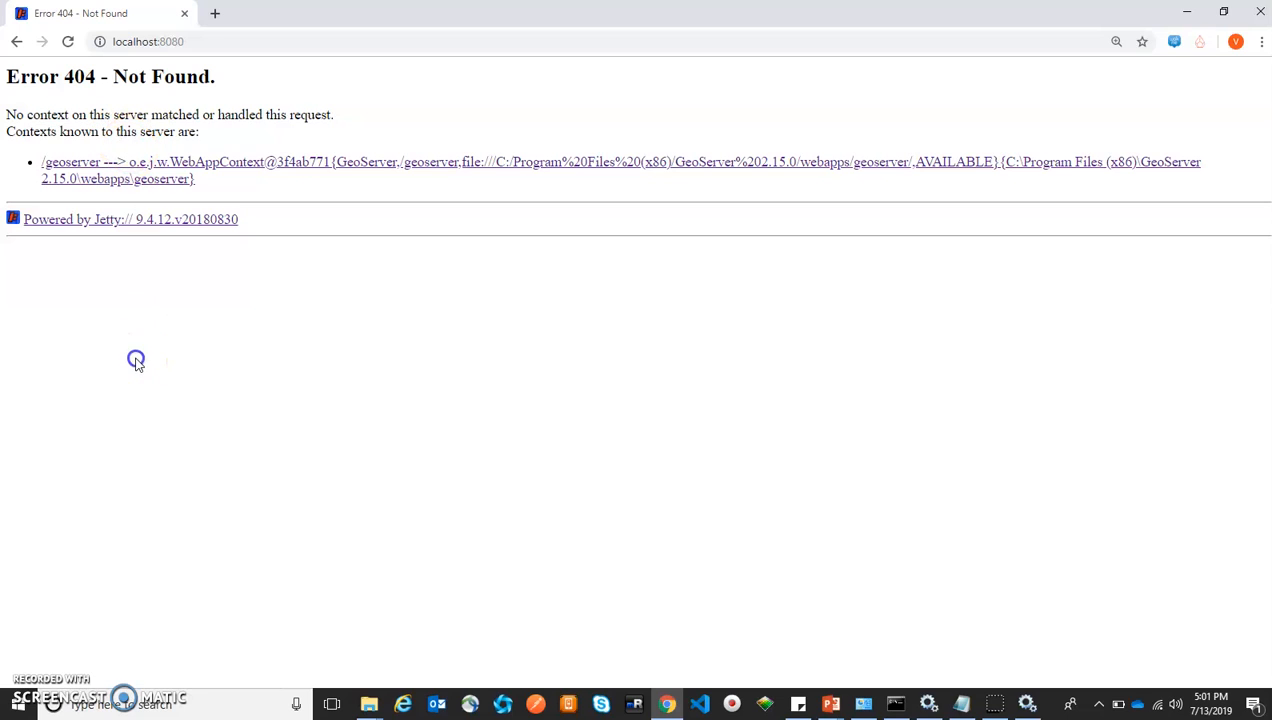
Open the /geoserver web admin and fill in the admin username and password
click(117, 182)
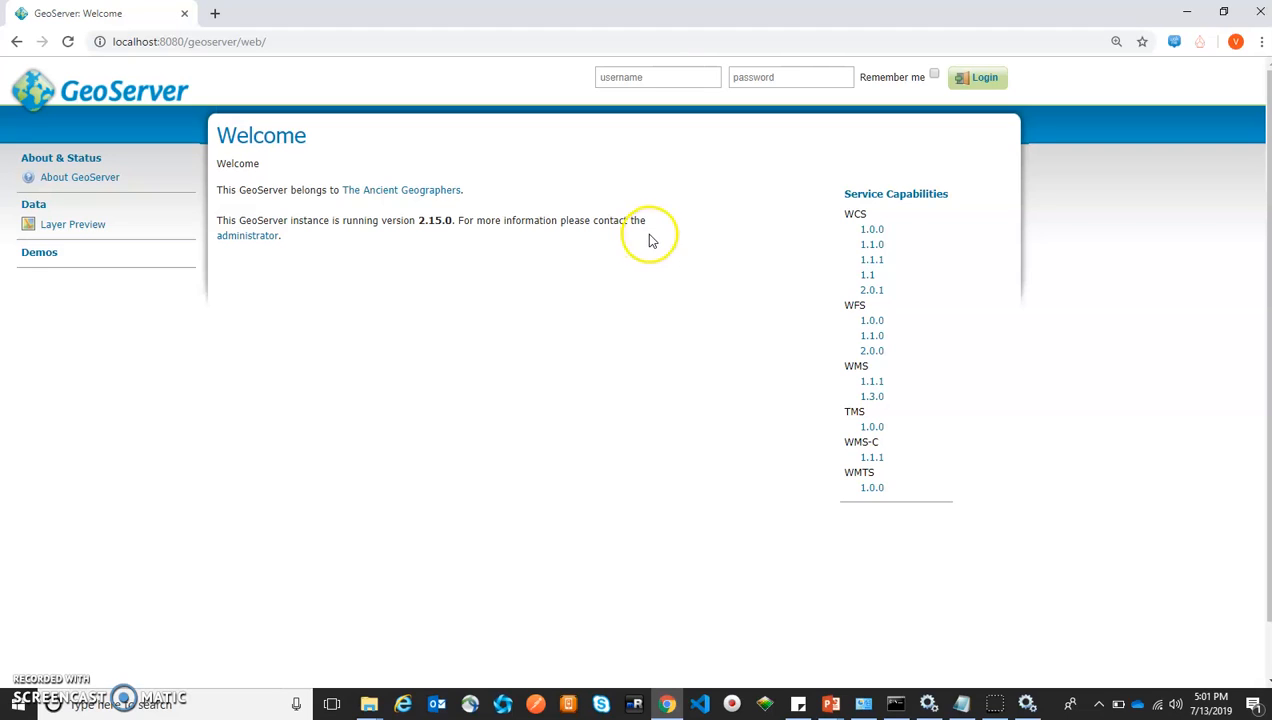
drag(342, 222, 524, 222)
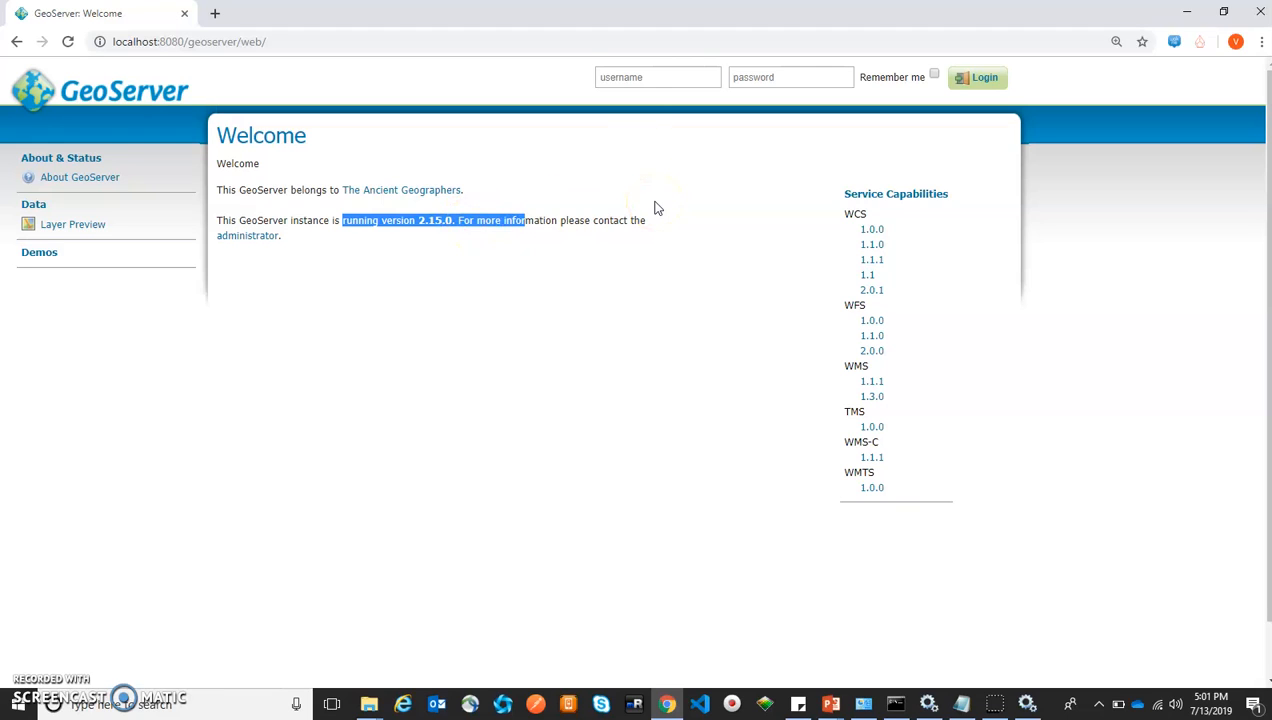
click(615, 74)
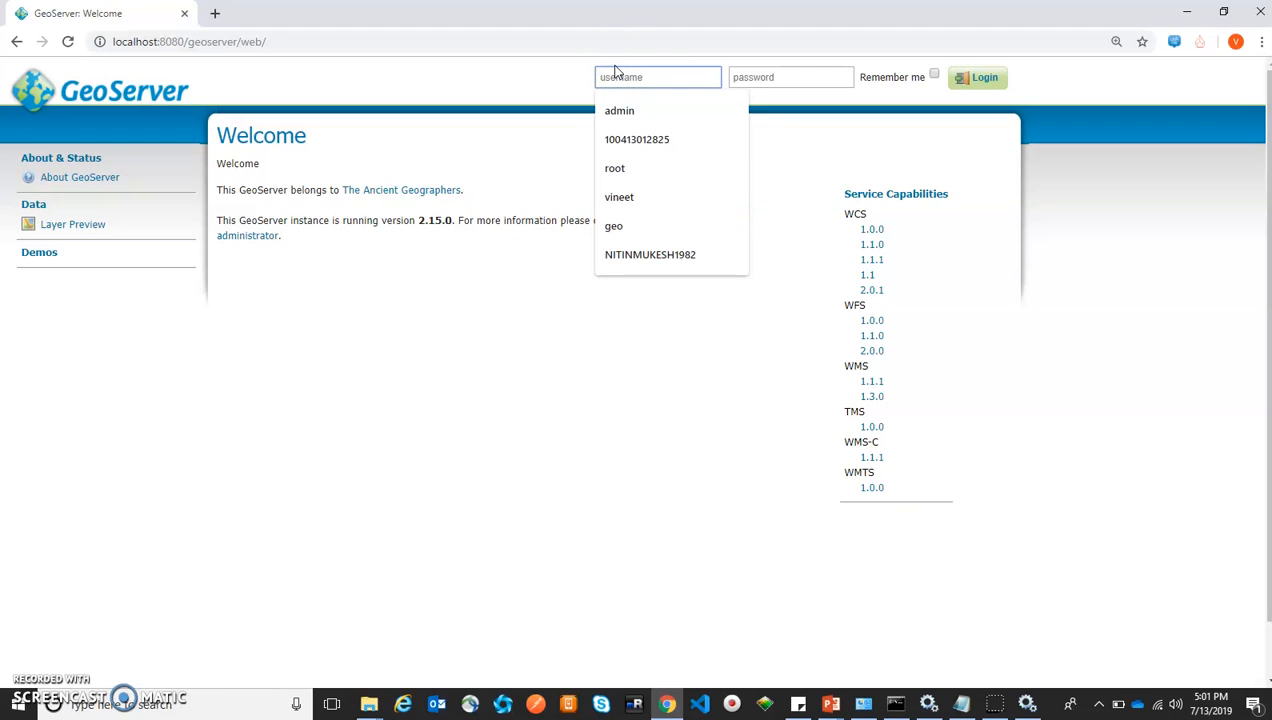
text(admin)
key(Tab)
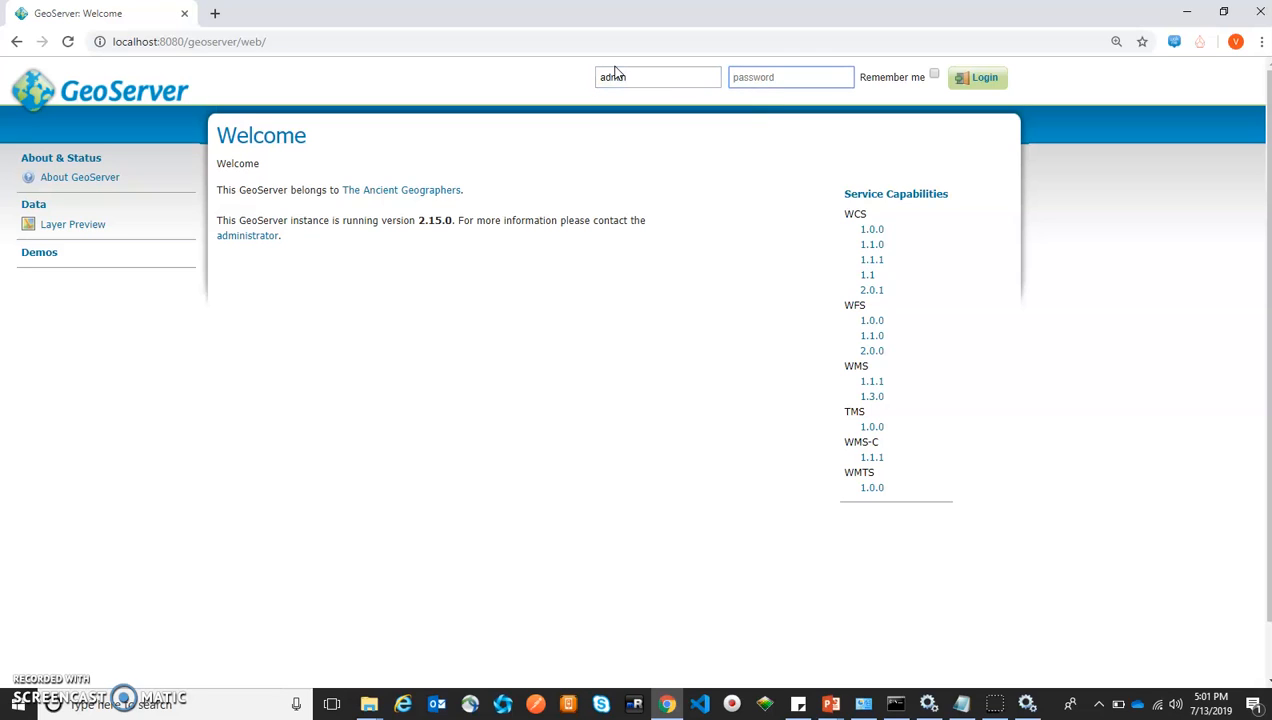
text(g)
Log in, then on geoserver.org download the 2.15.0 Platform Independent Binary
click(975, 82)
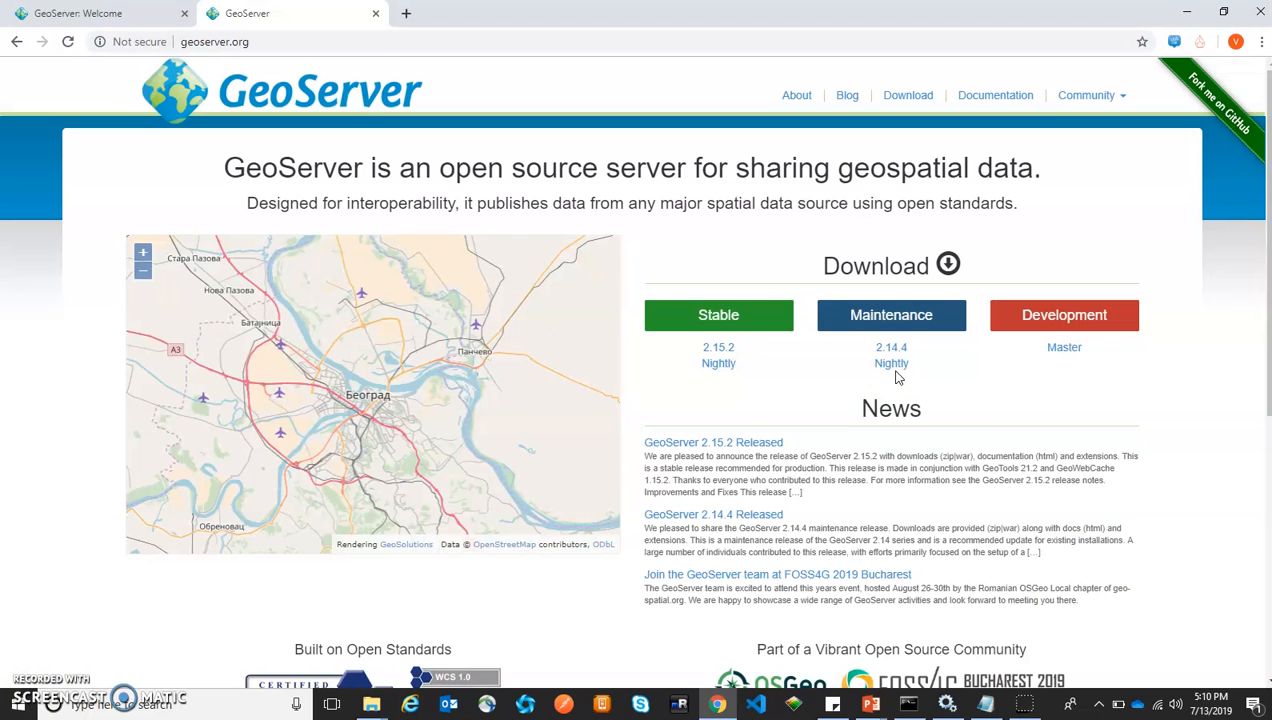
click(458, 42)
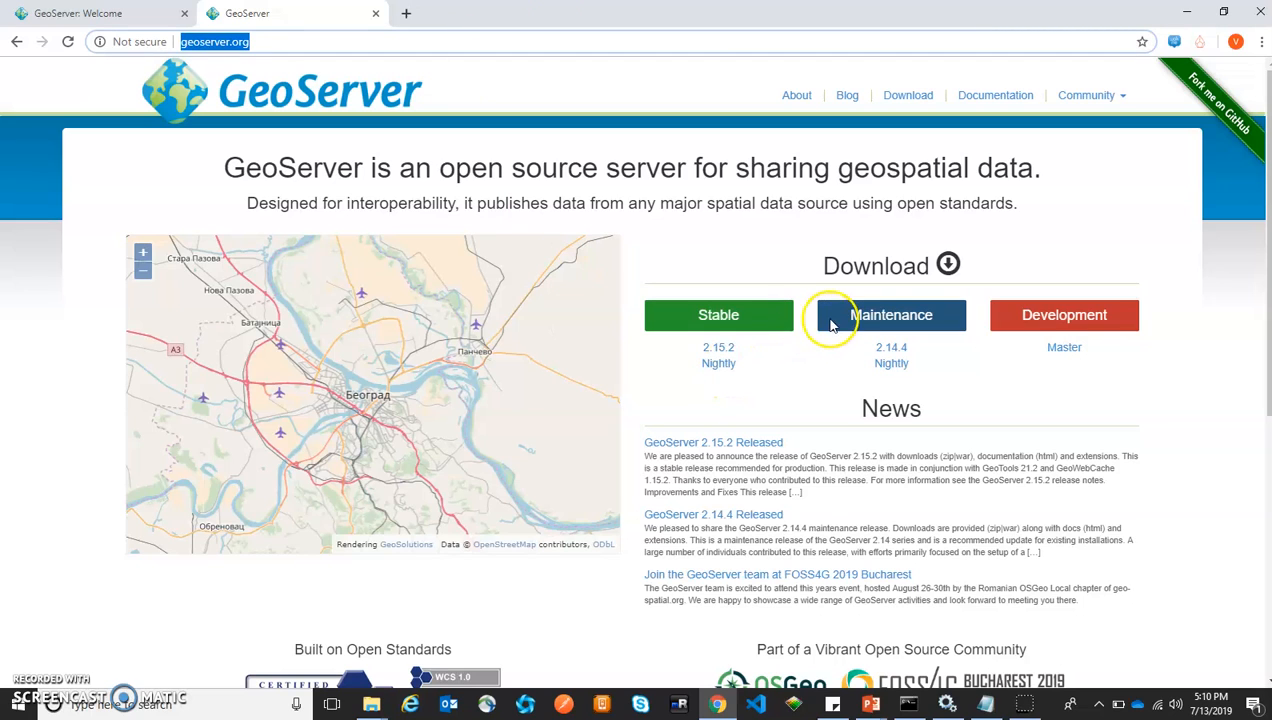
click(861, 268)
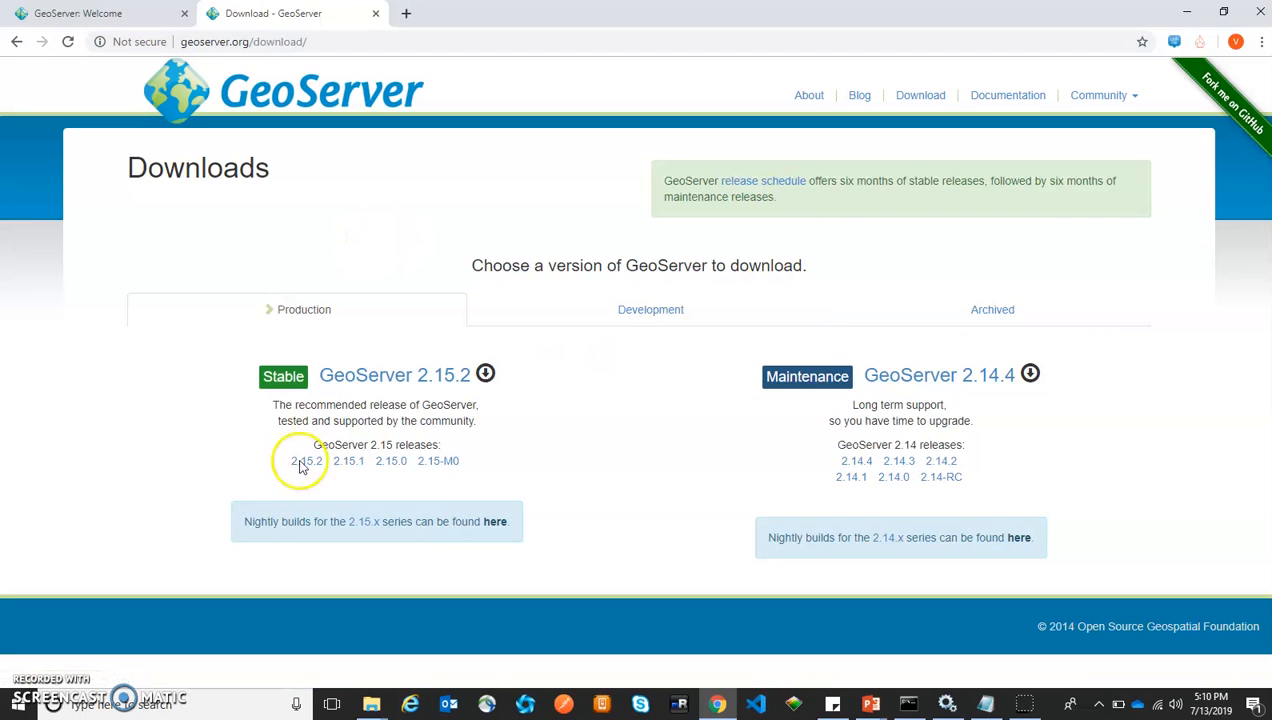
click(386, 466)
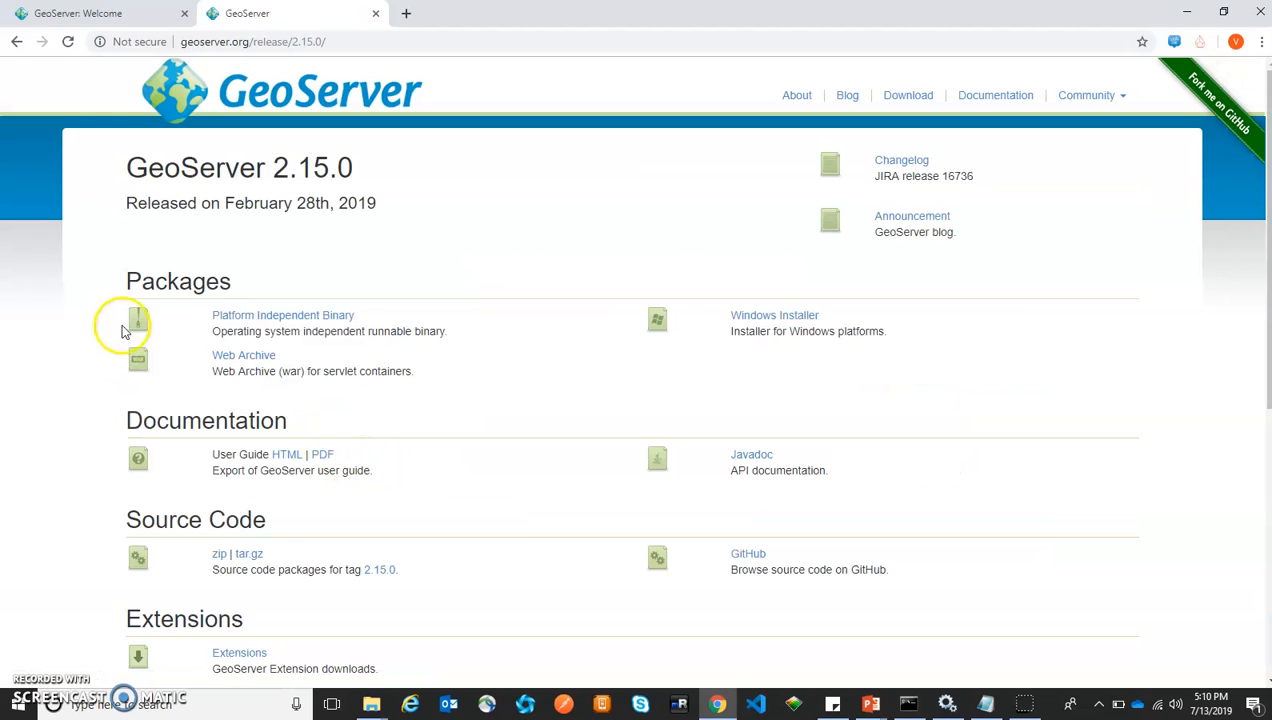
drag(385, 332, 262, 331)
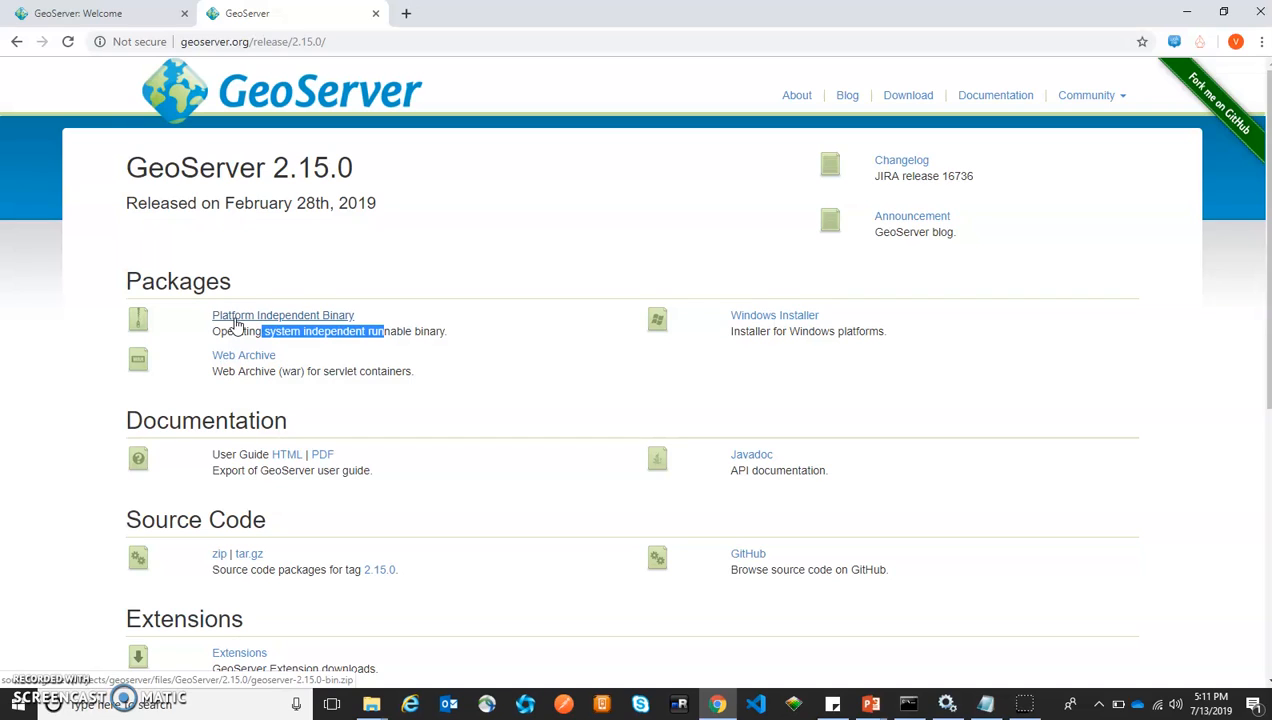
click(235, 318)
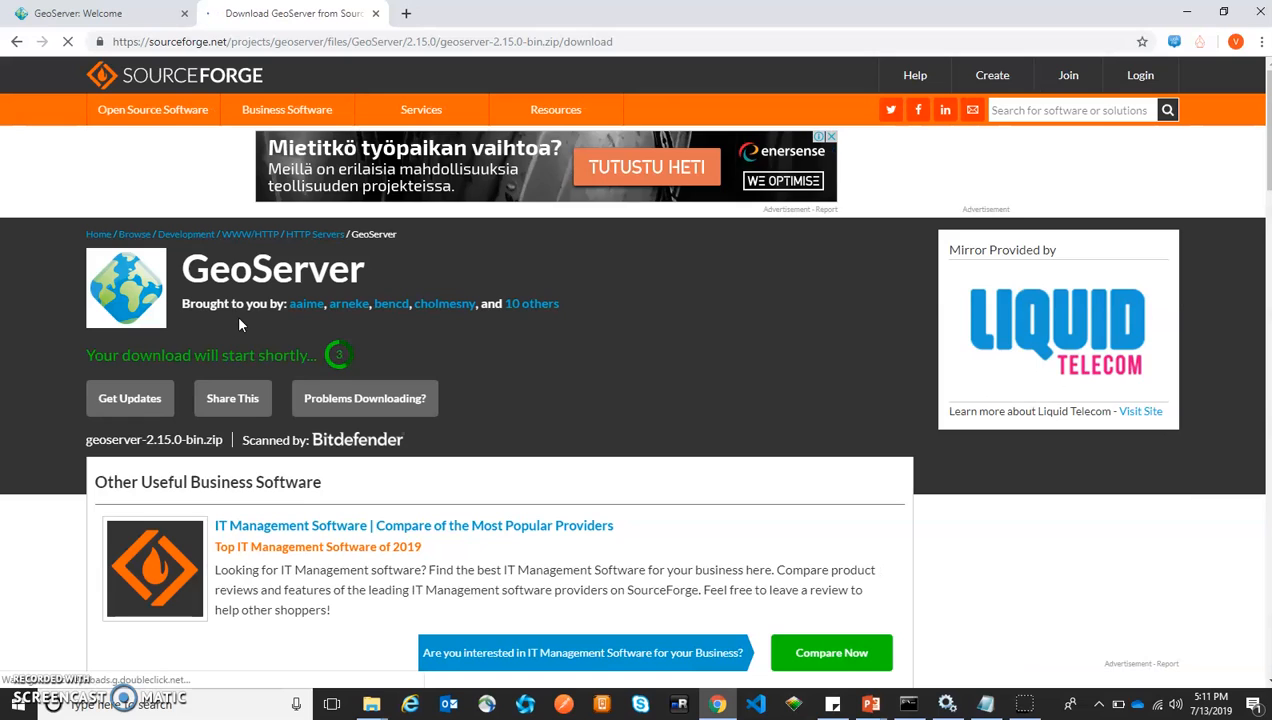
Let the geoserver-2.15.0-bin.zip download start from its SourceForge page
click(226, 402)
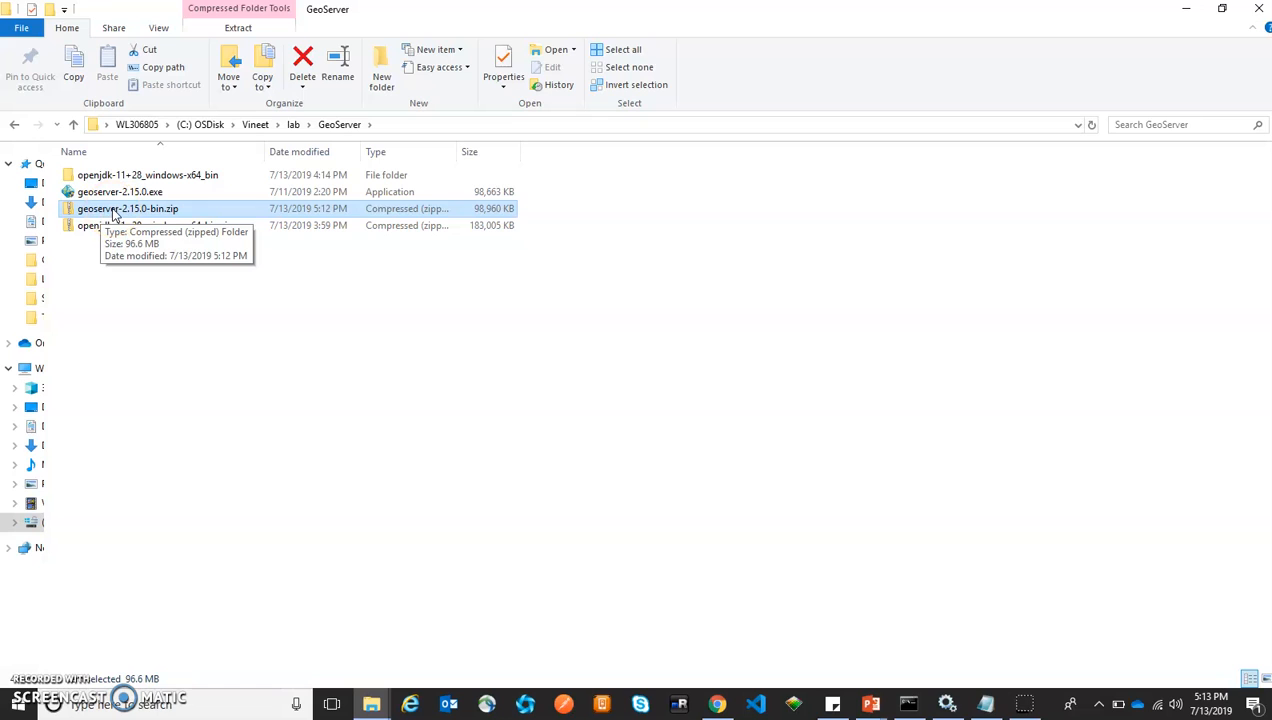
Extract geoserver-2.15.0-bin.zip into its own folder and open the geoserver-2.15.0 folder inside
right_click(113, 213)
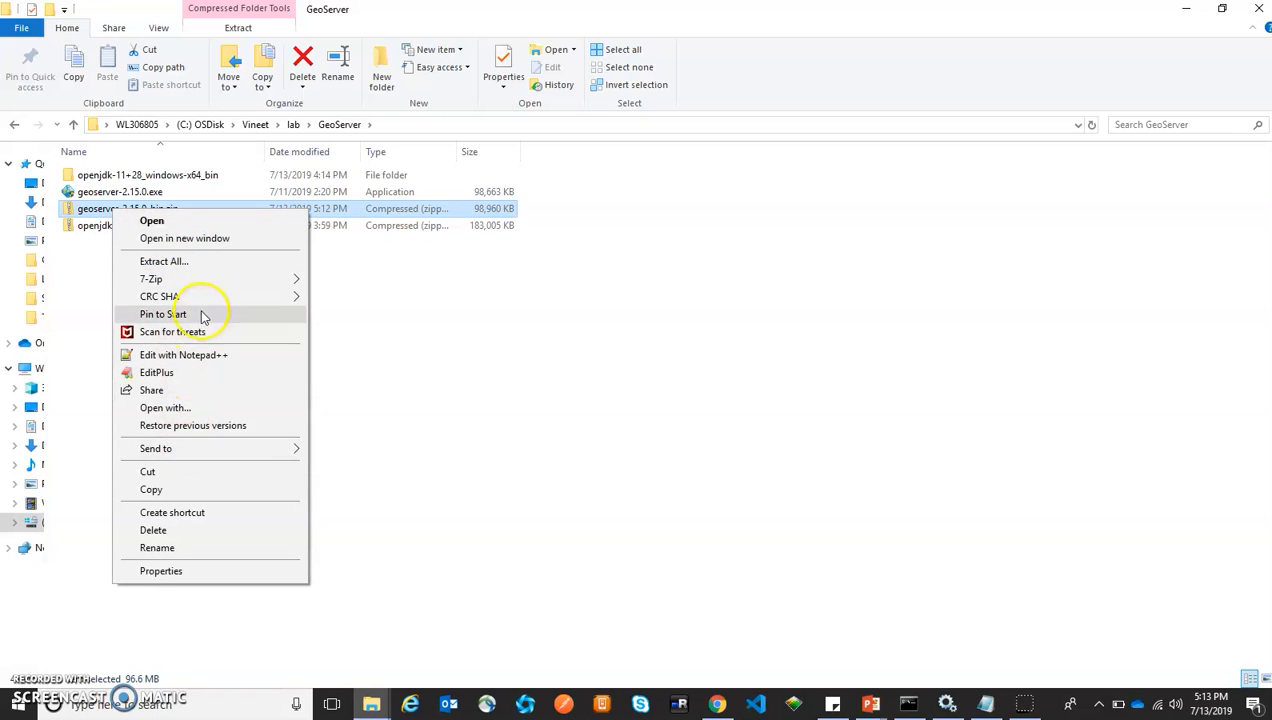
click(260, 263)
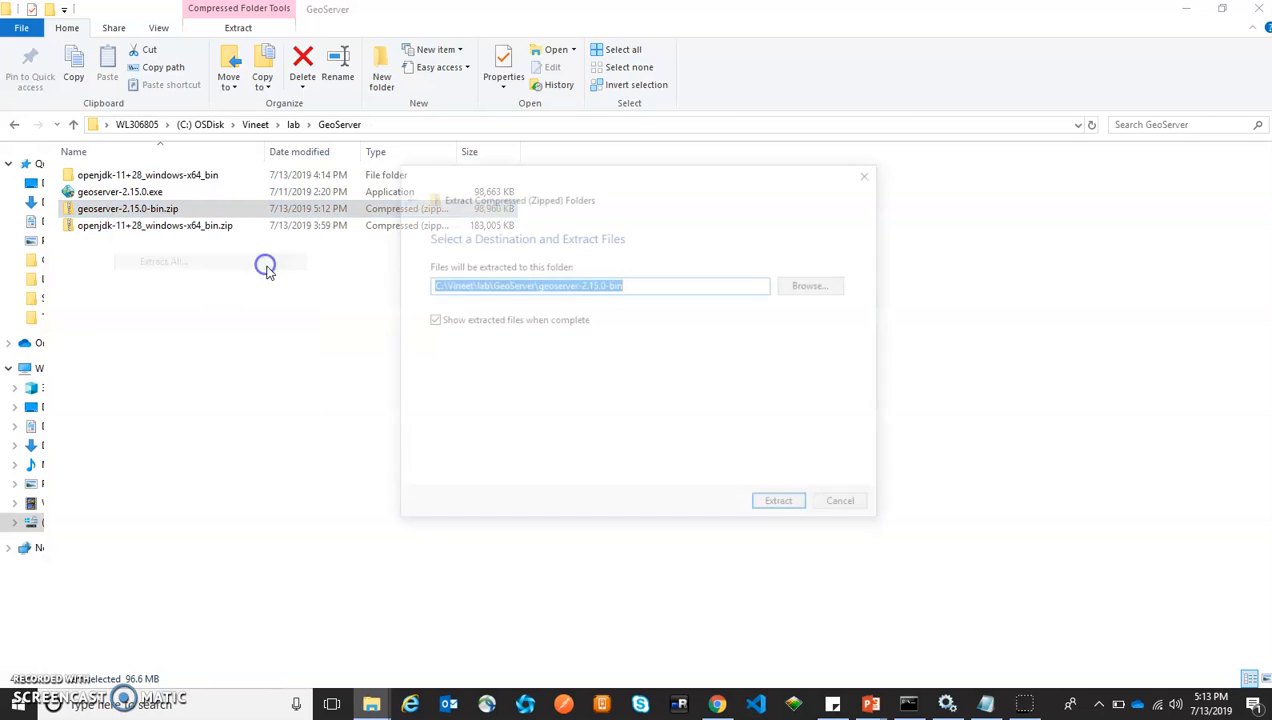
click(784, 506)
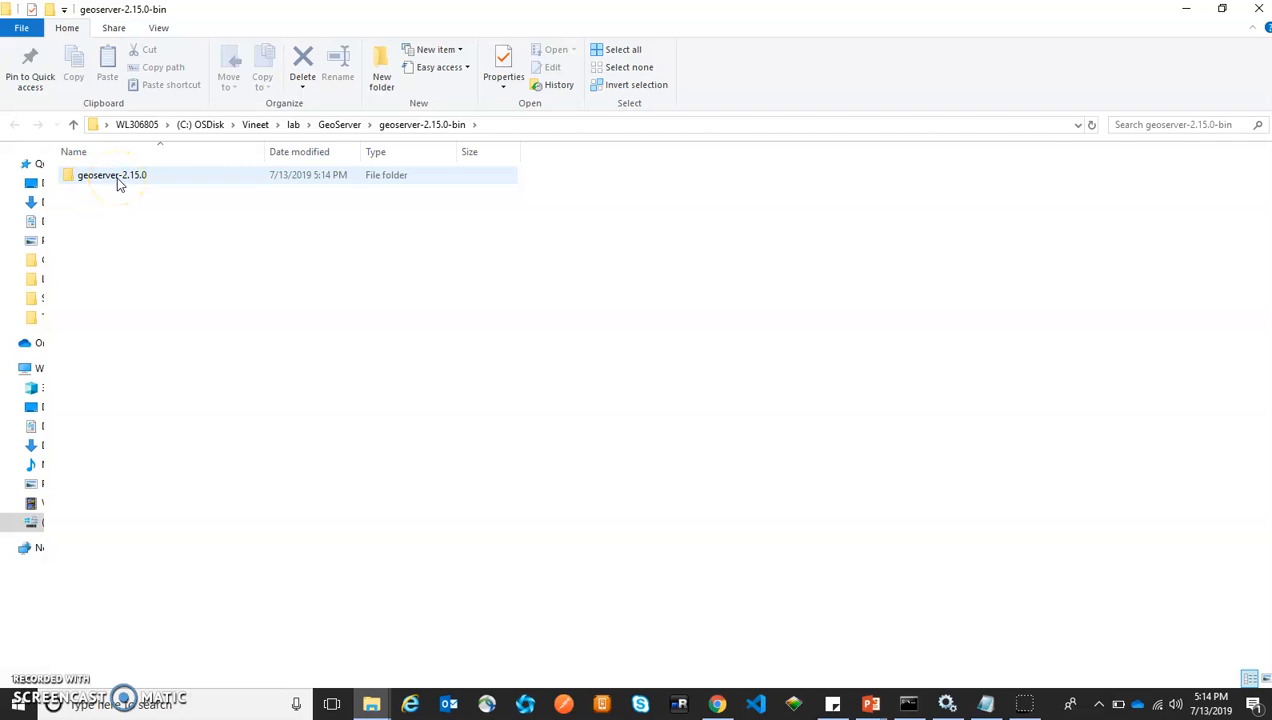
double_click(116, 180)
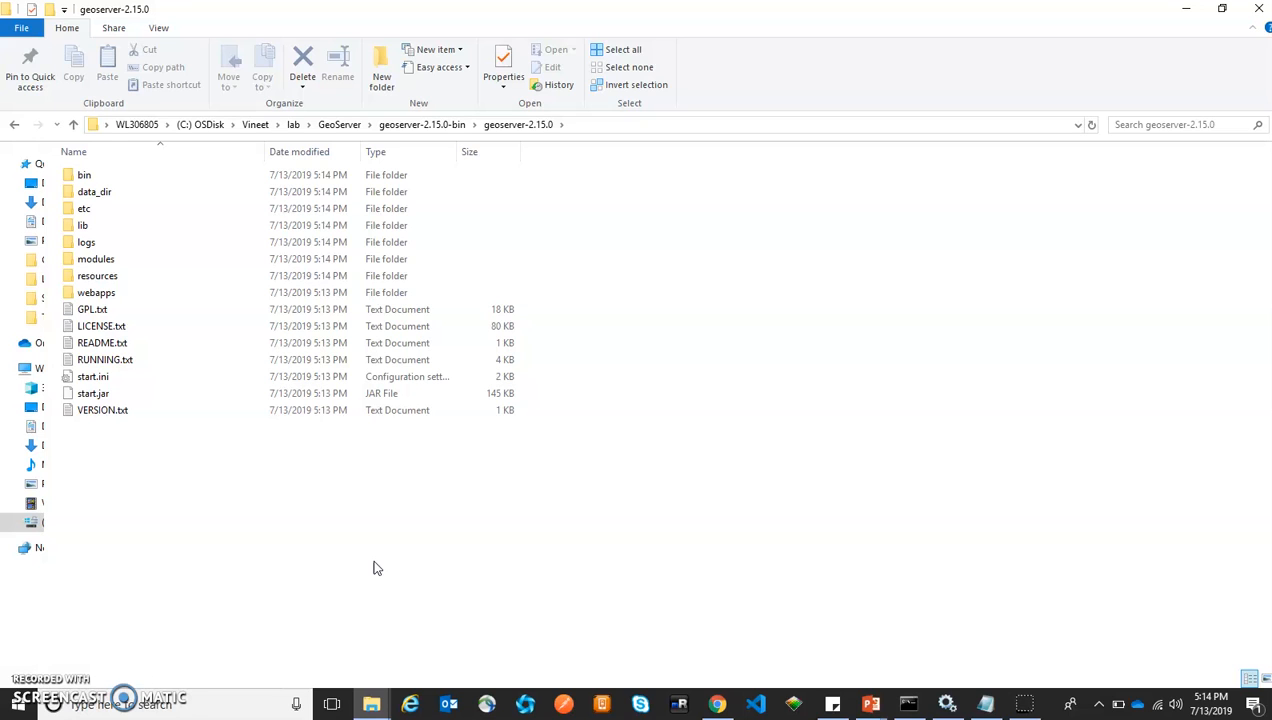
click(130, 705)
Open Control Panel's installed programs list and jump to entries starting with G
text(contr)
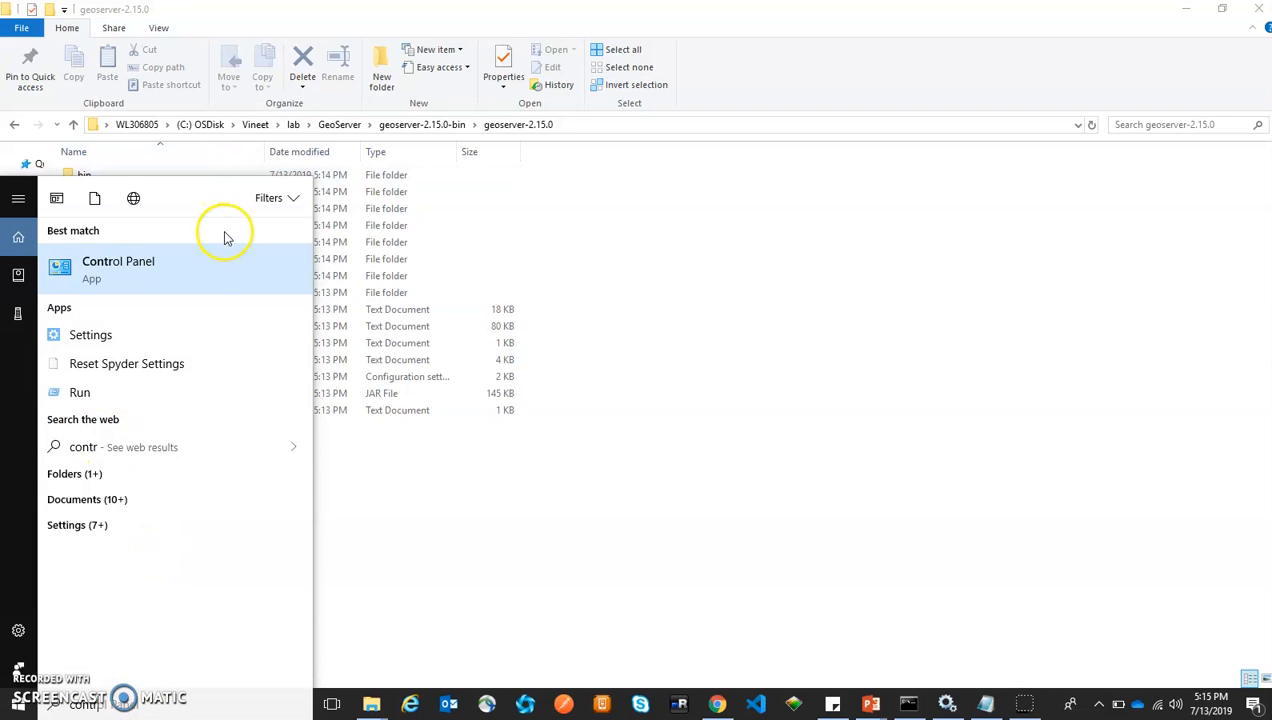
click(235, 285)
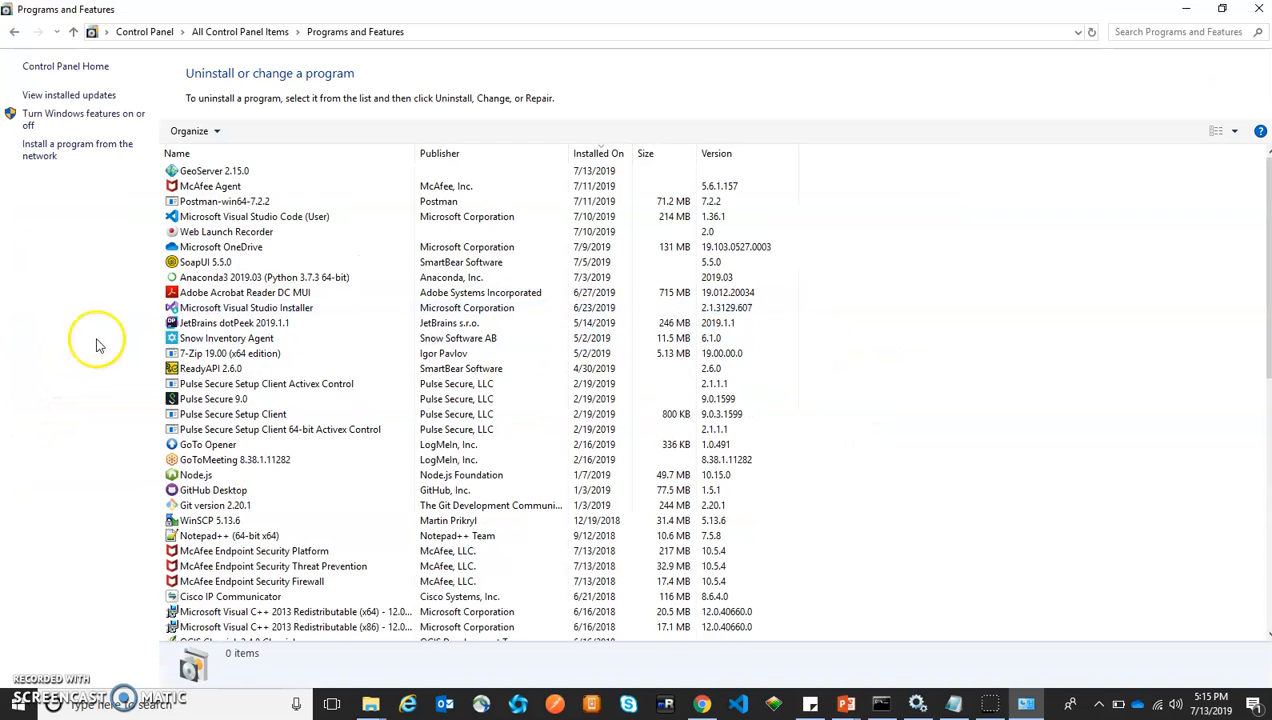
click(190, 339)
key(g)
key(g)
key(g)
key(g)
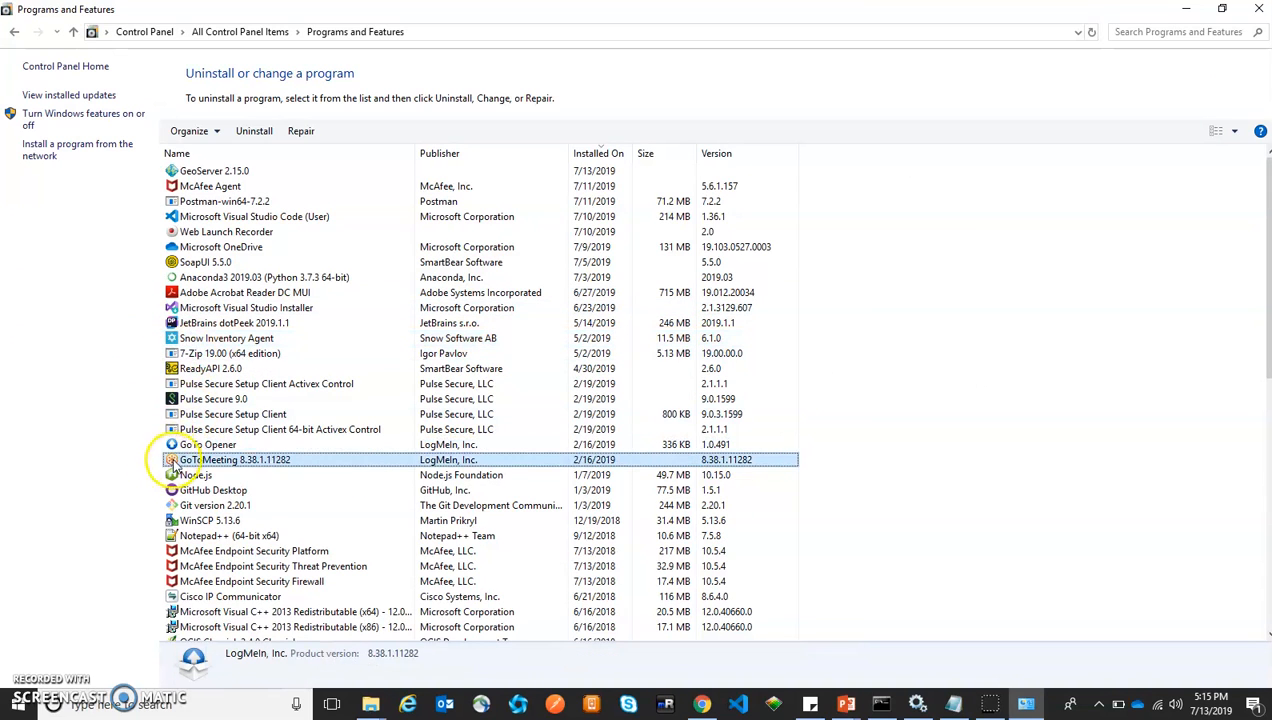
key(g)
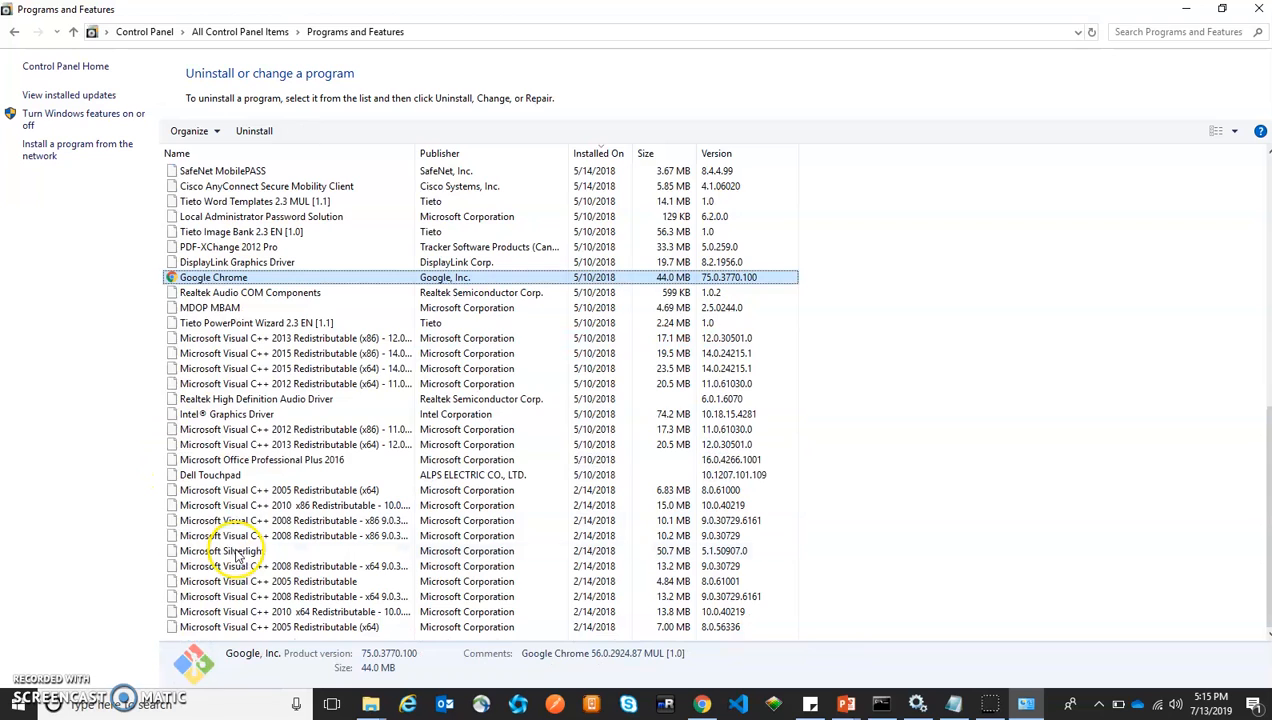
scroll(205, 290, up, 15)
Launch Uninstall for GeoServer 2.15.0 from the programs list, then minimize the window
click(205, 171)
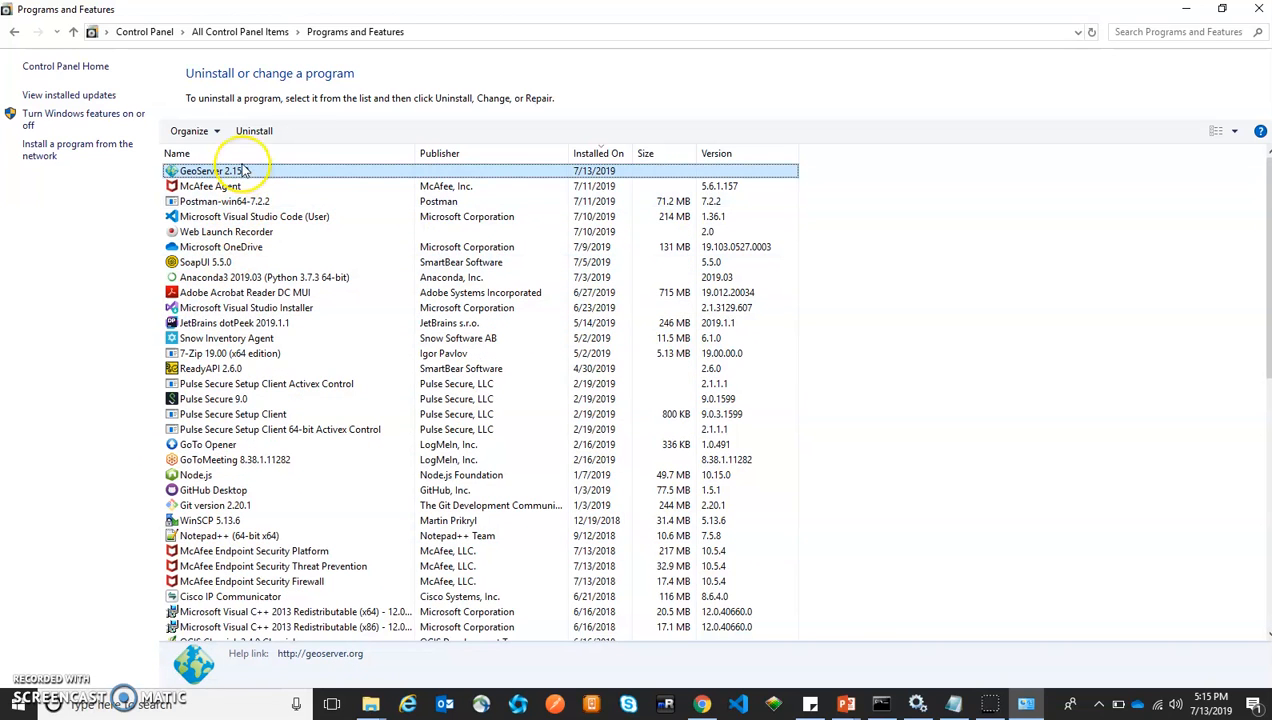
right_click(240, 171)
click(270, 185)
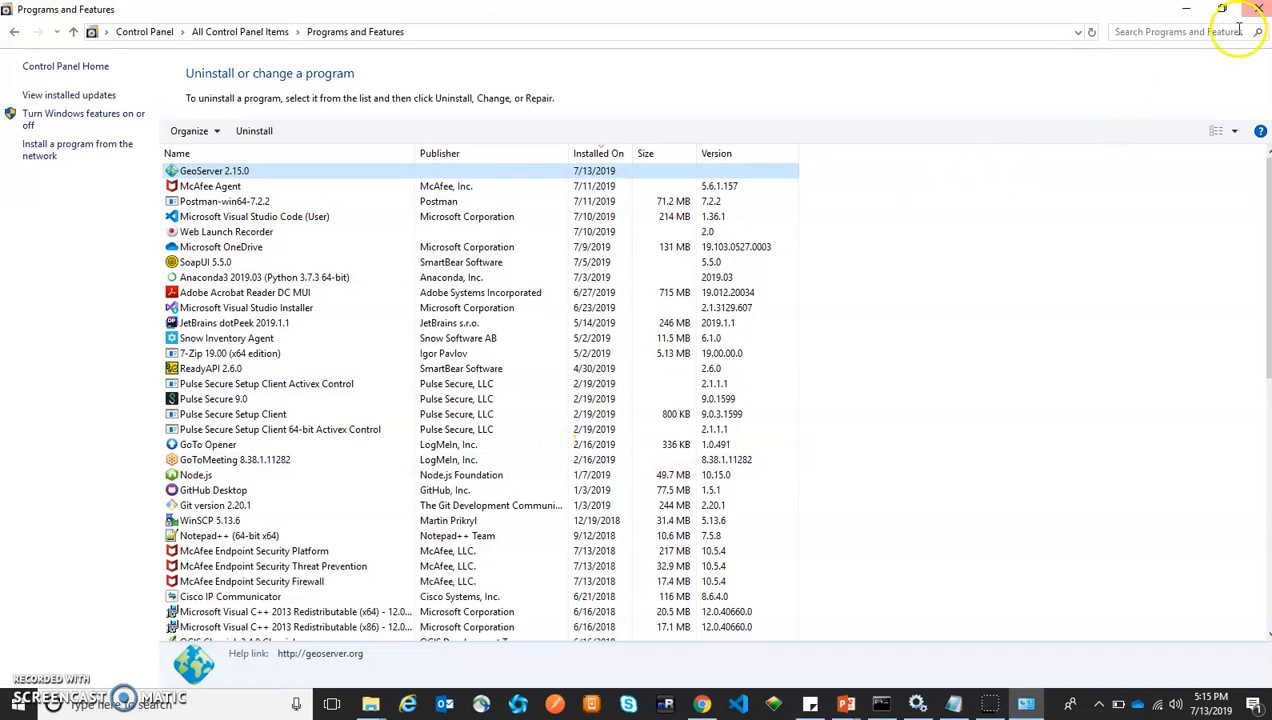
click(1188, 8)
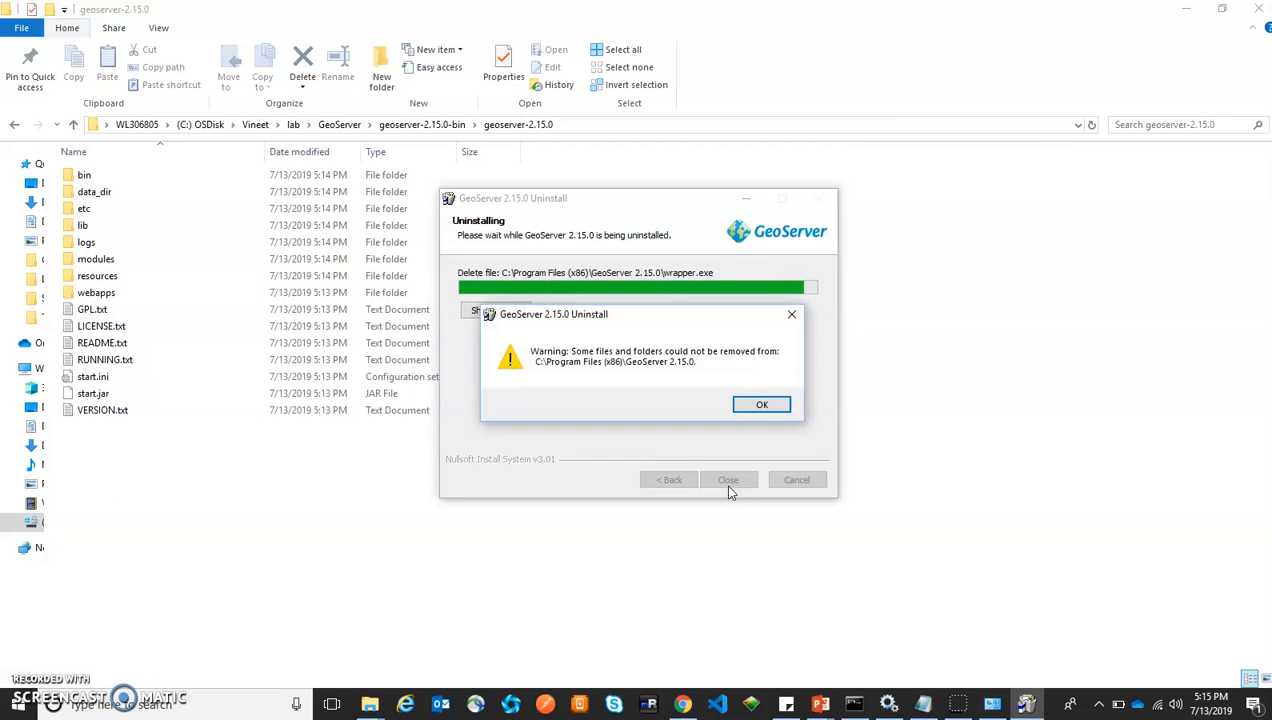
Run the GeoServer 2.15.0 uninstall, dismiss the leftover-files warning, and close the finished wizard
click(748, 406)
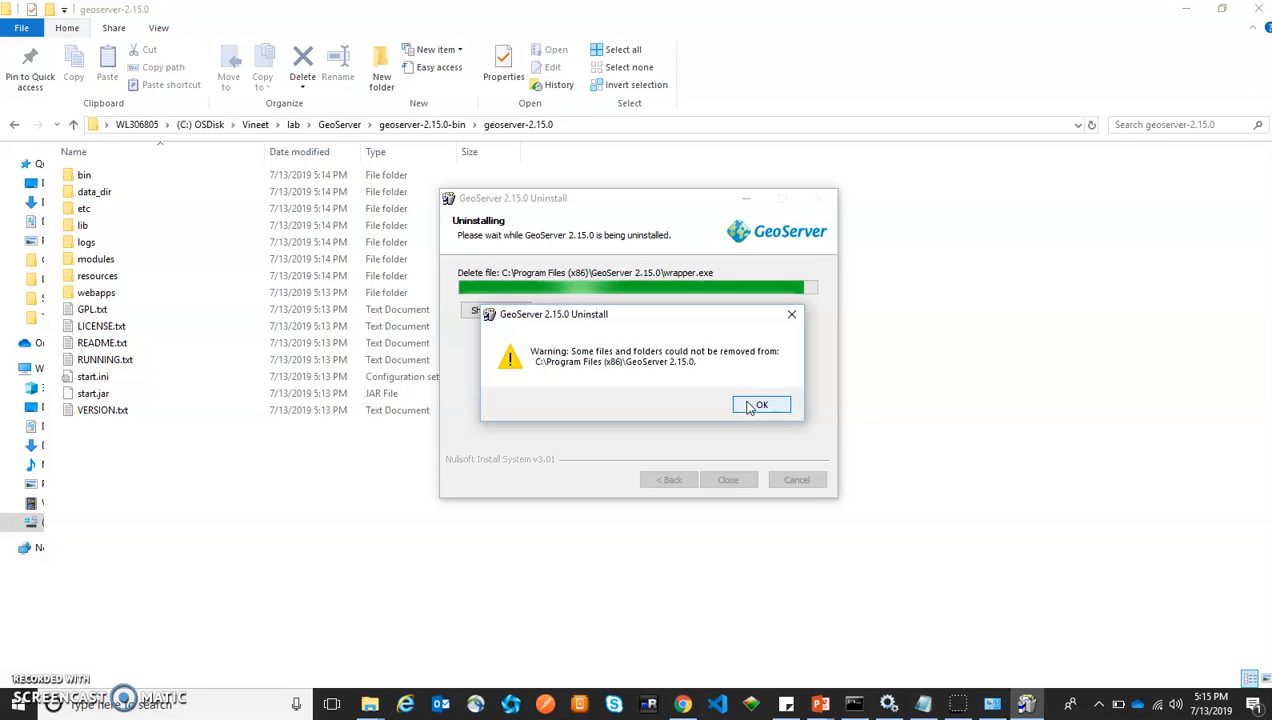
click(748, 406)
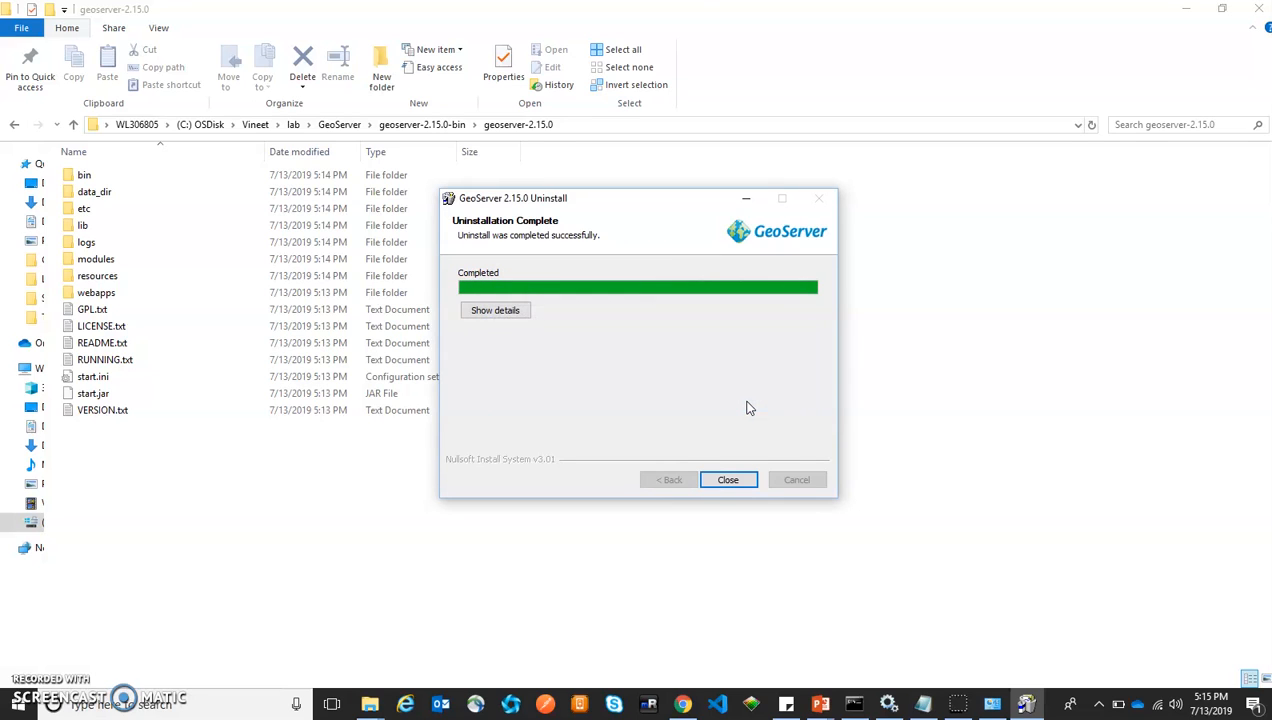
click(729, 481)
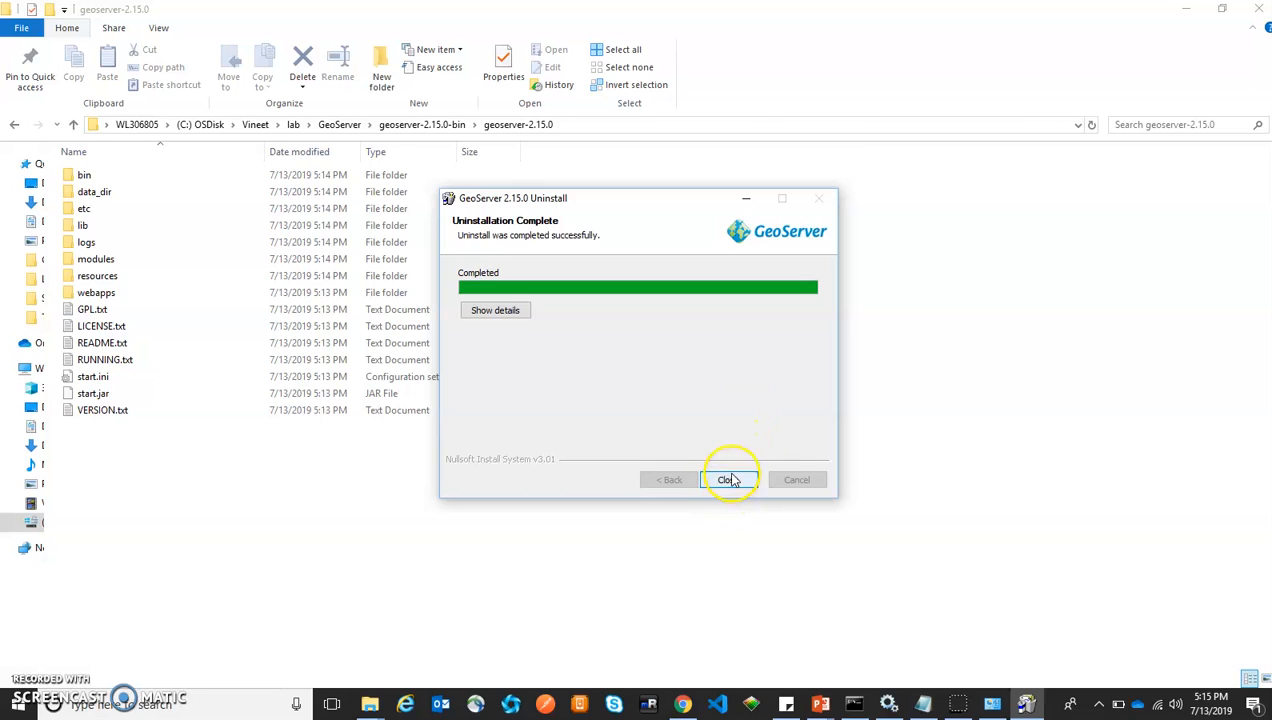
Reload the GeoServer Welcome tab to confirm ERR_CONNECTION_REFUSED, then return to File Explorer
click(697, 705)
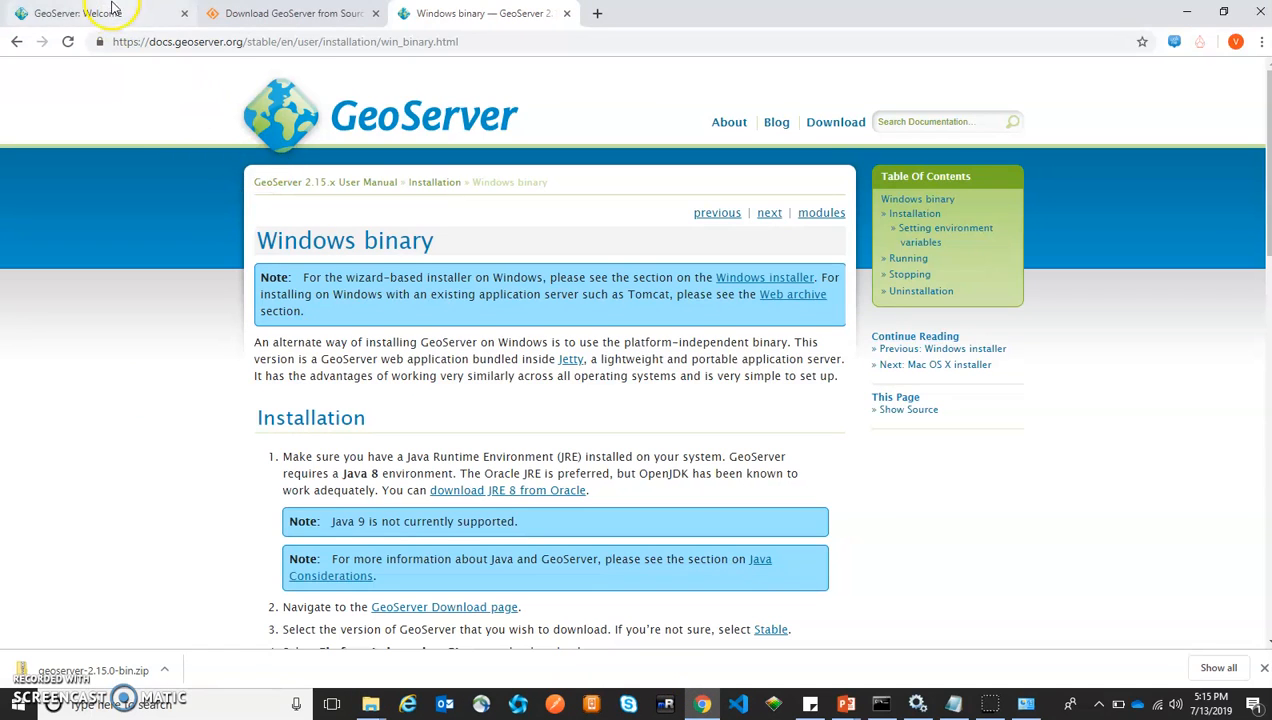
click(113, 12)
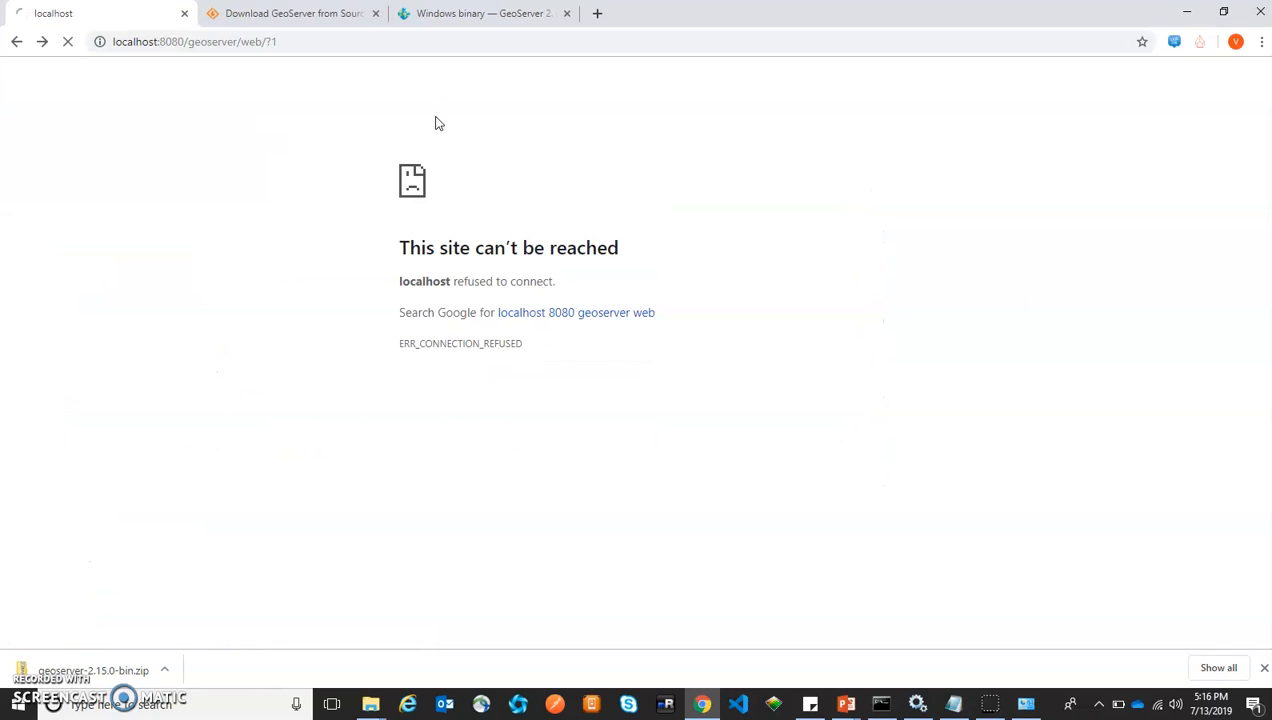
click(436, 44)
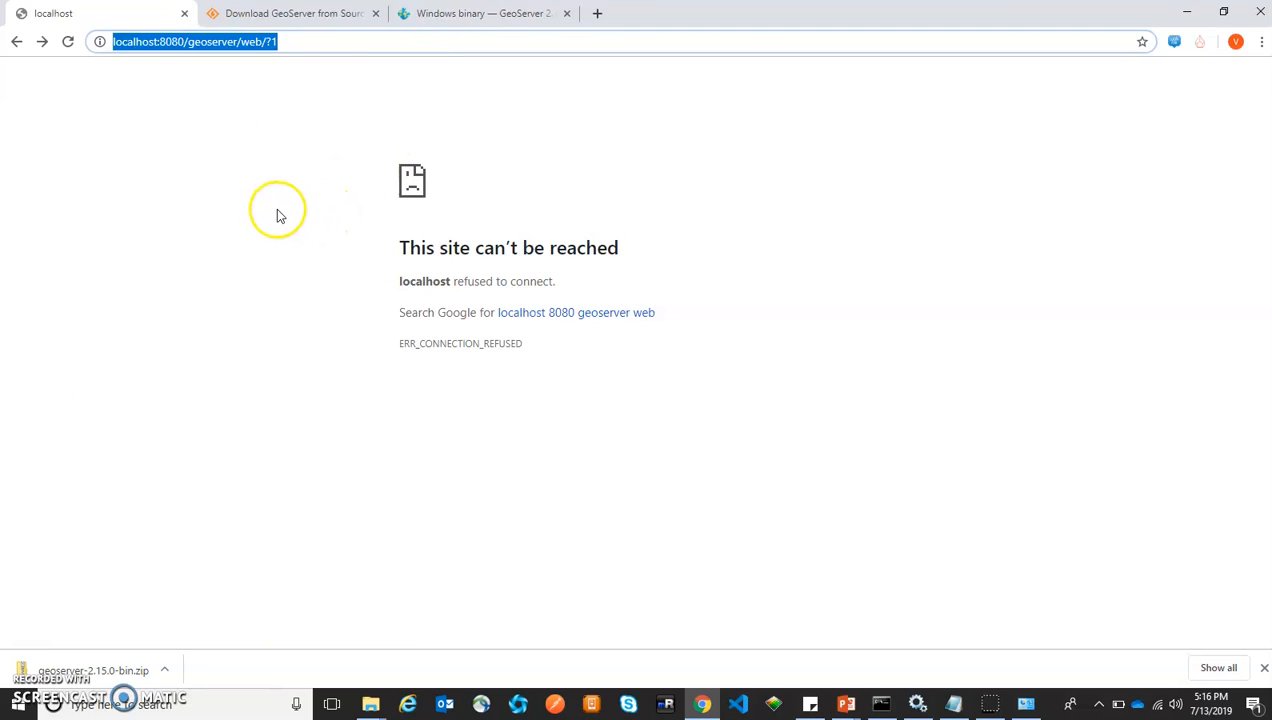
click(371, 704)
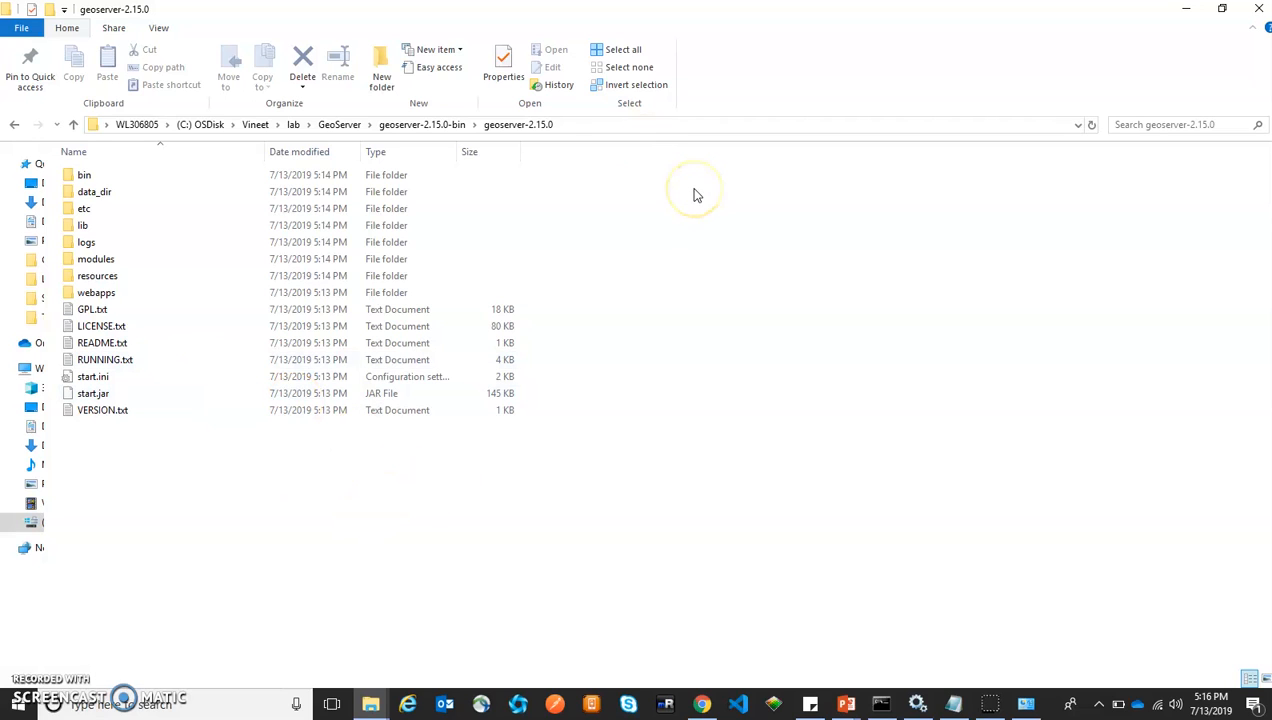
Navigate into geoserver-2.15.0\bin and select the startup.bat script
click(425, 124)
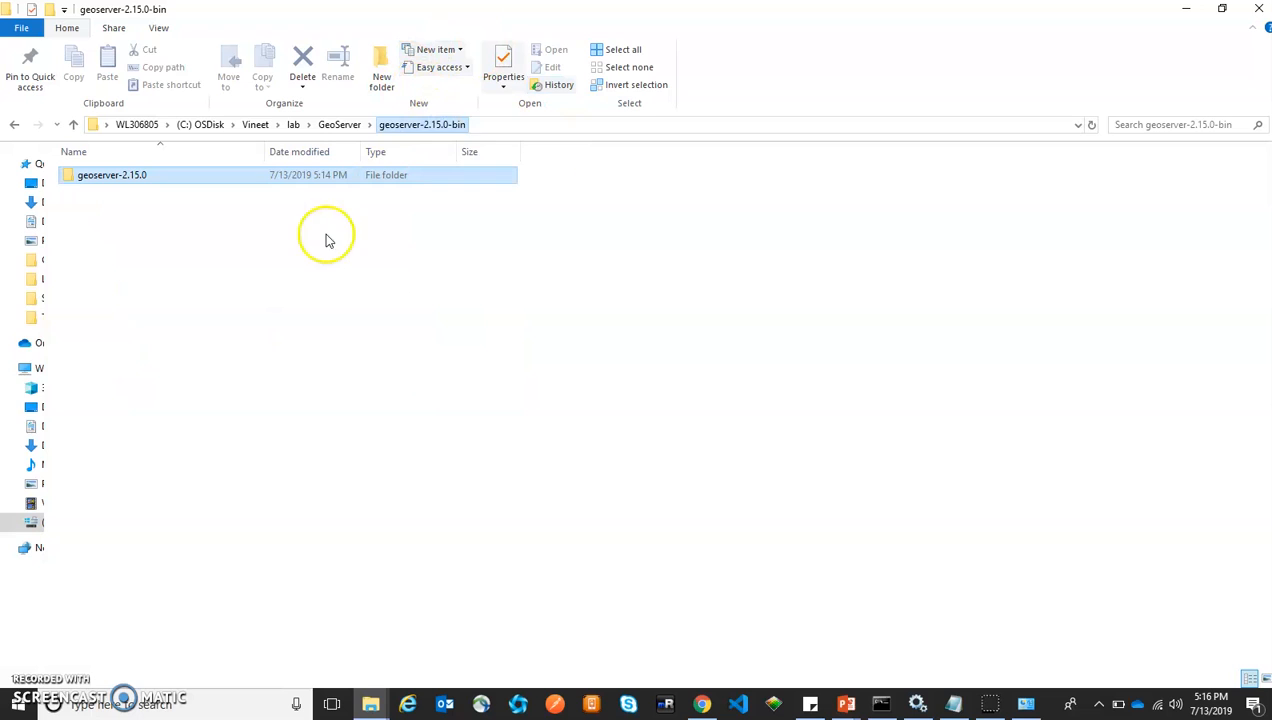
double_click(205, 181)
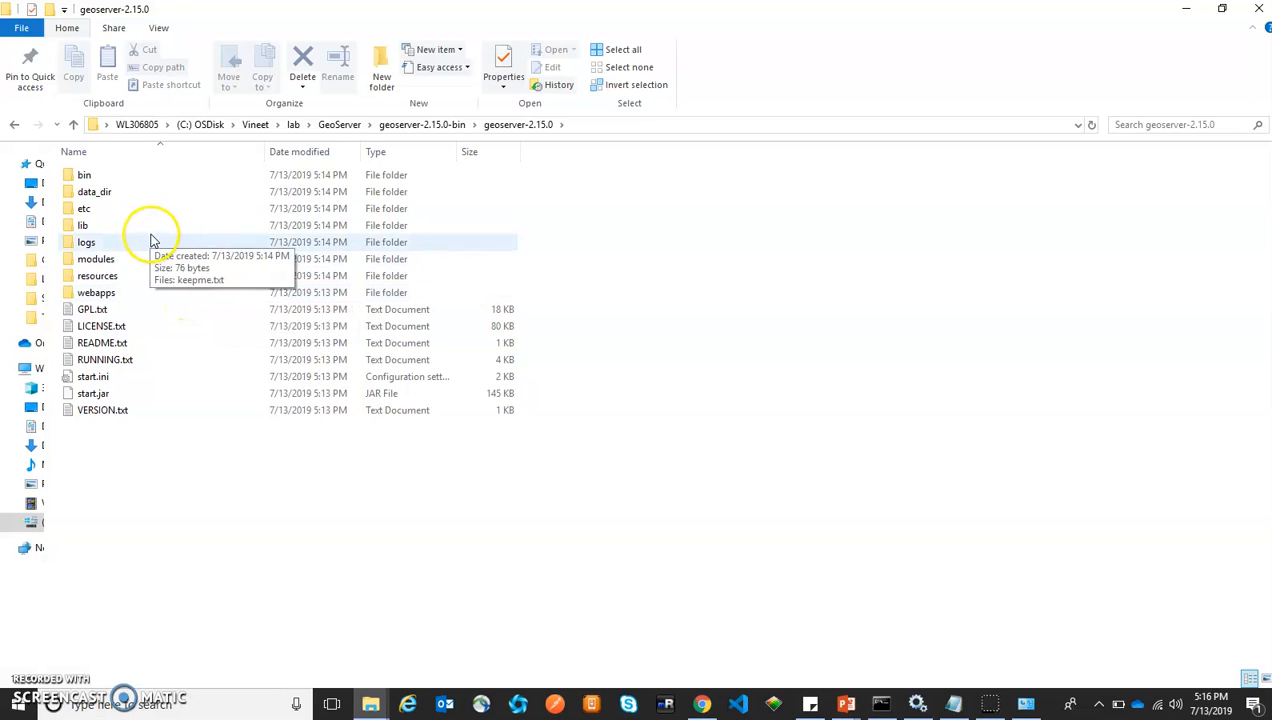
double_click(127, 176)
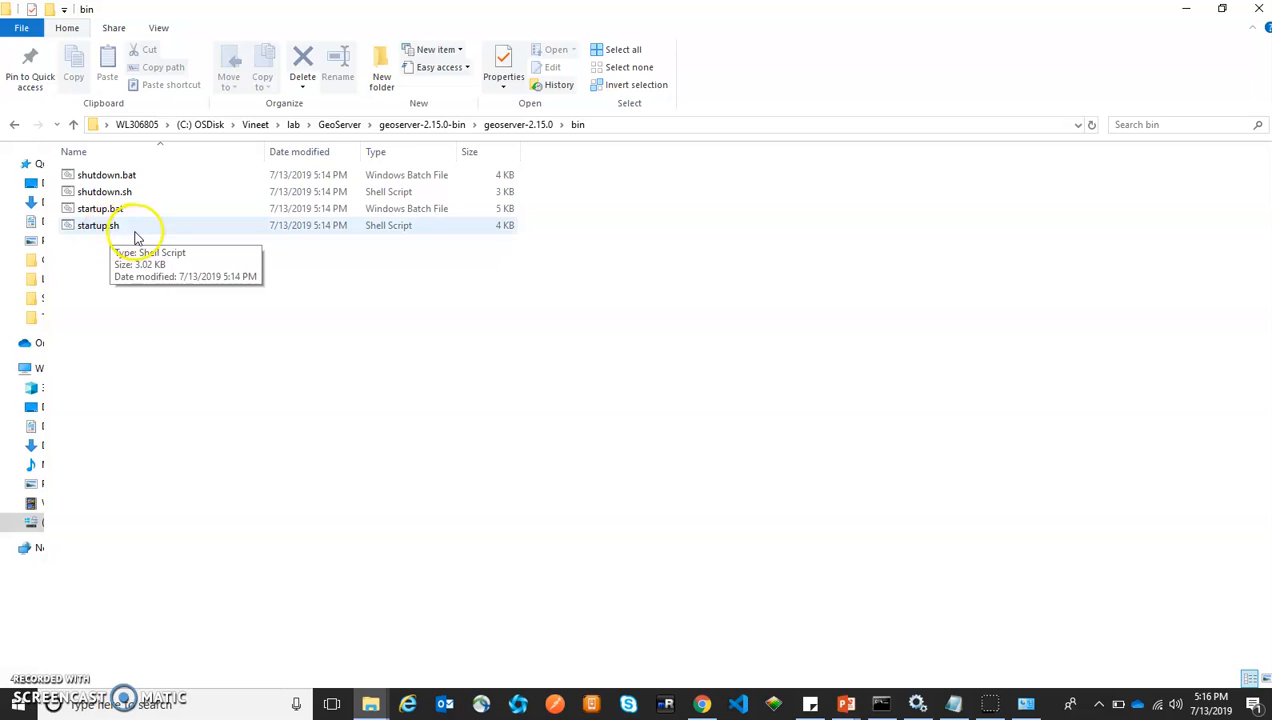
click(92, 230)
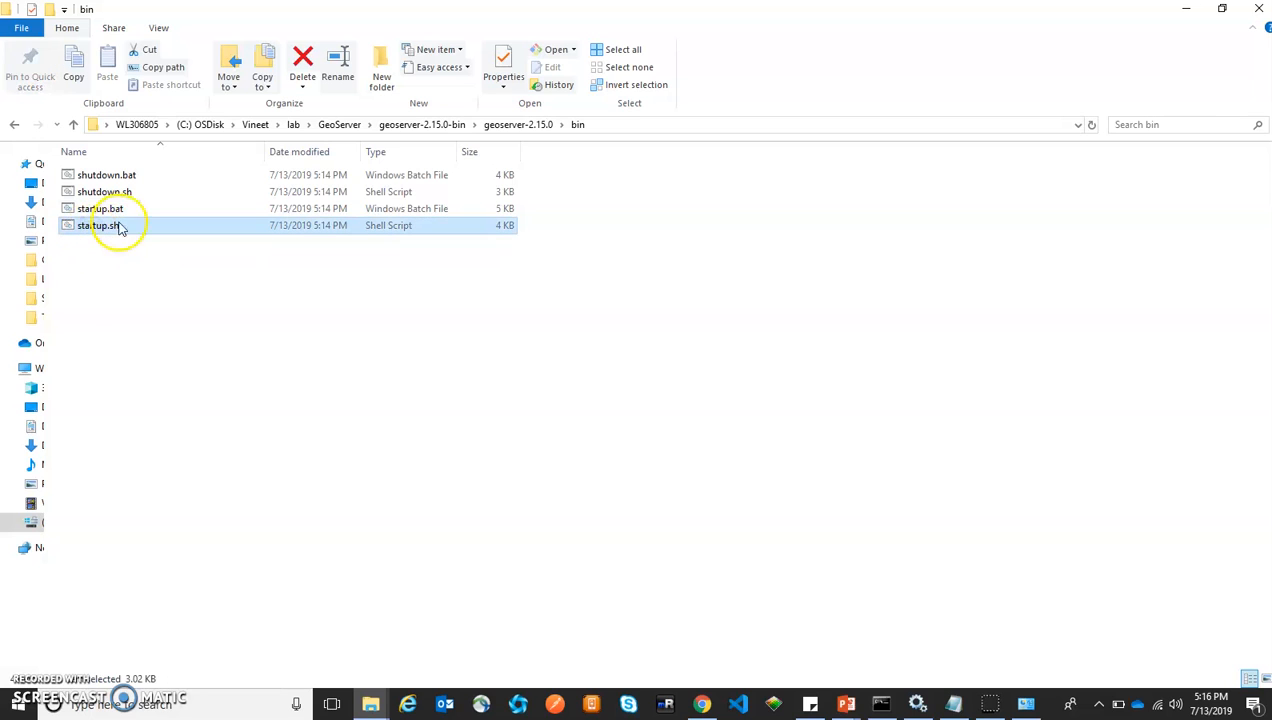
ctrl+click(134, 212)
click(133, 211)
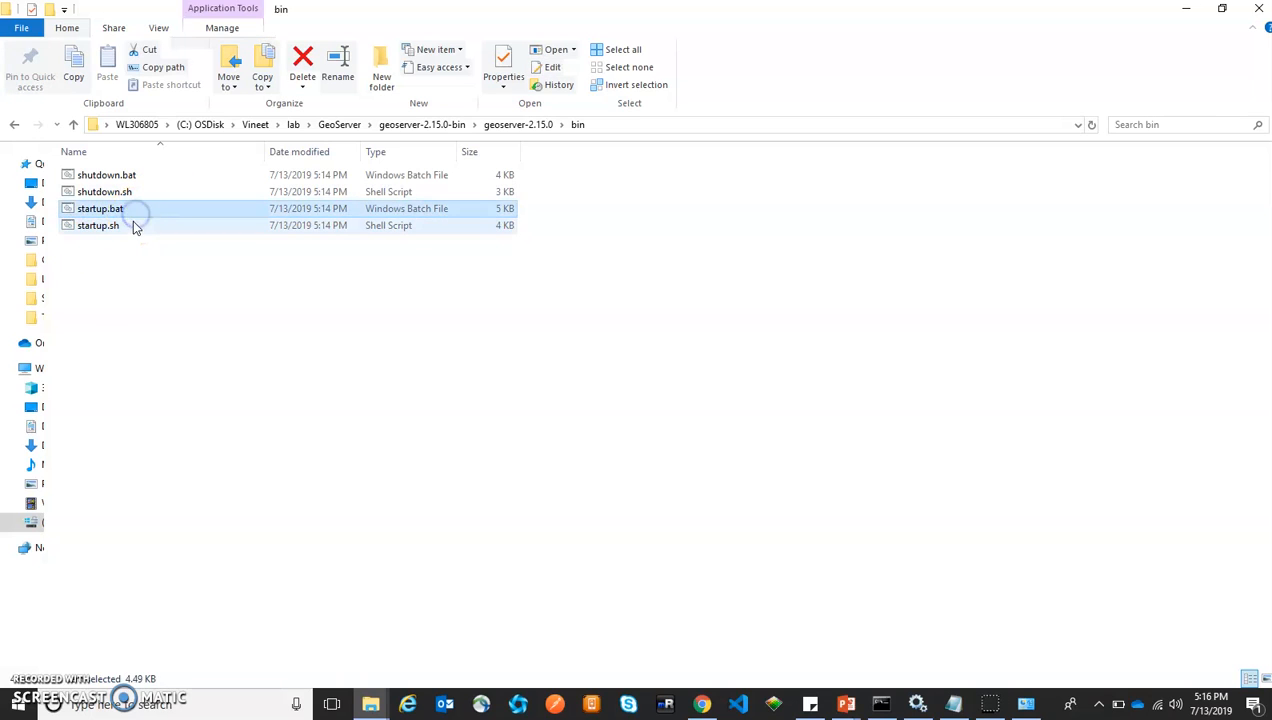
click(124, 229)
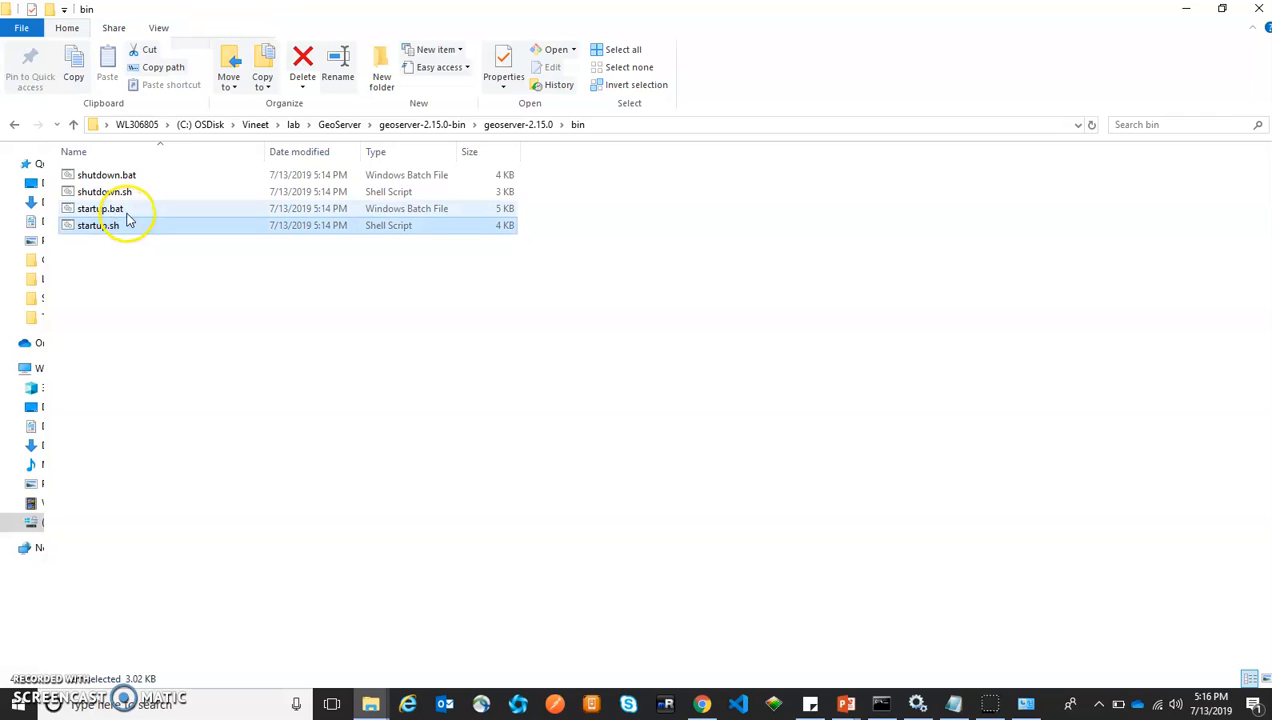
click(128, 212)
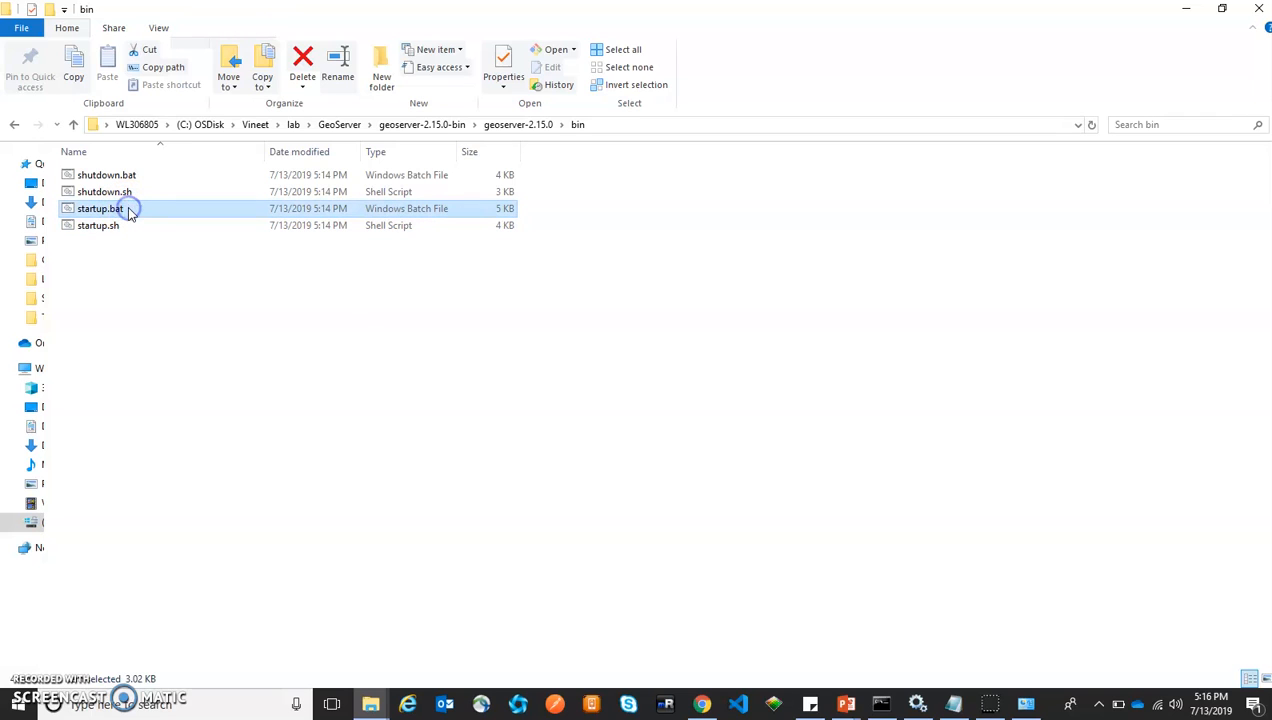
click(122, 218)
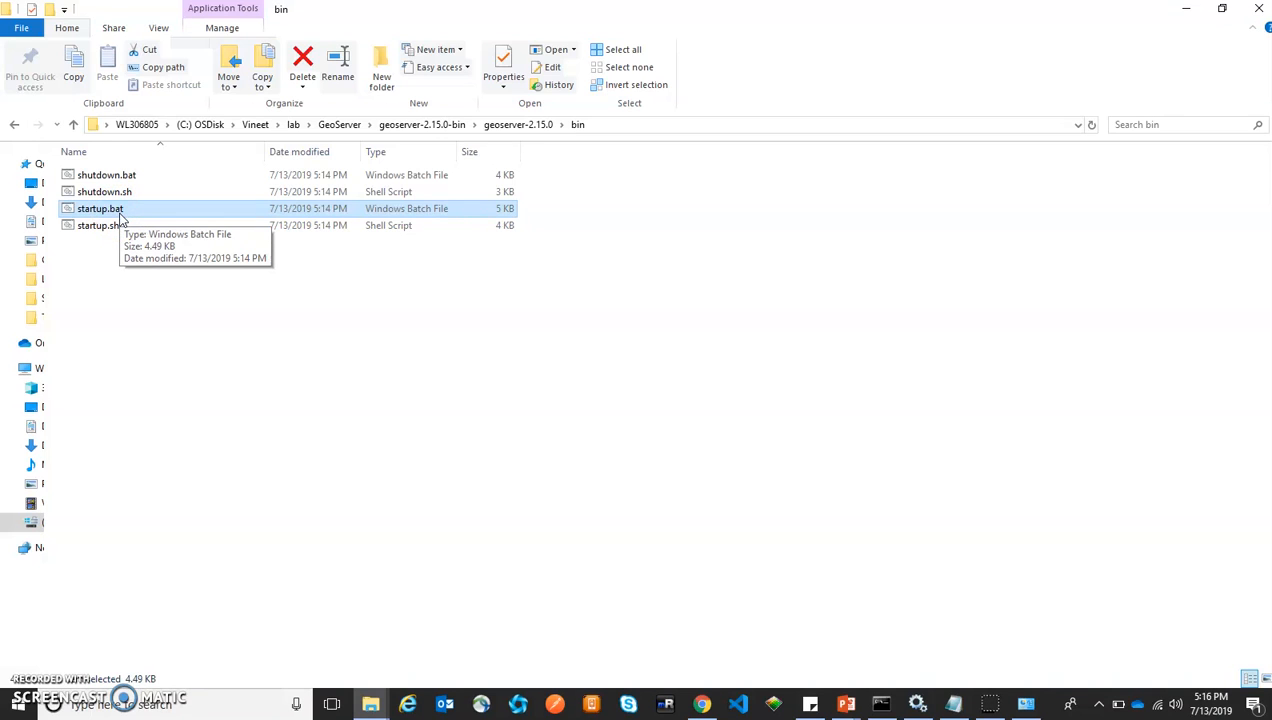
Run startup.bat past the security warning so GeoServer starts on port 8080
double_click(118, 215)
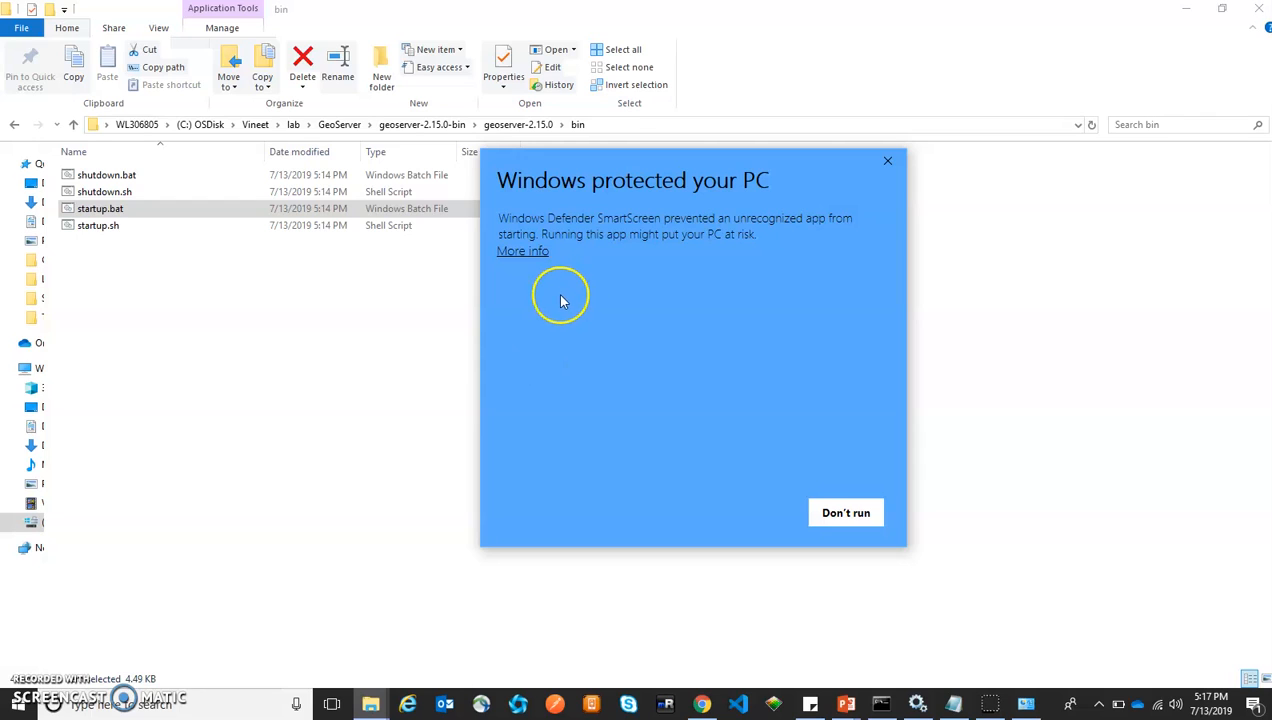
click(521, 253)
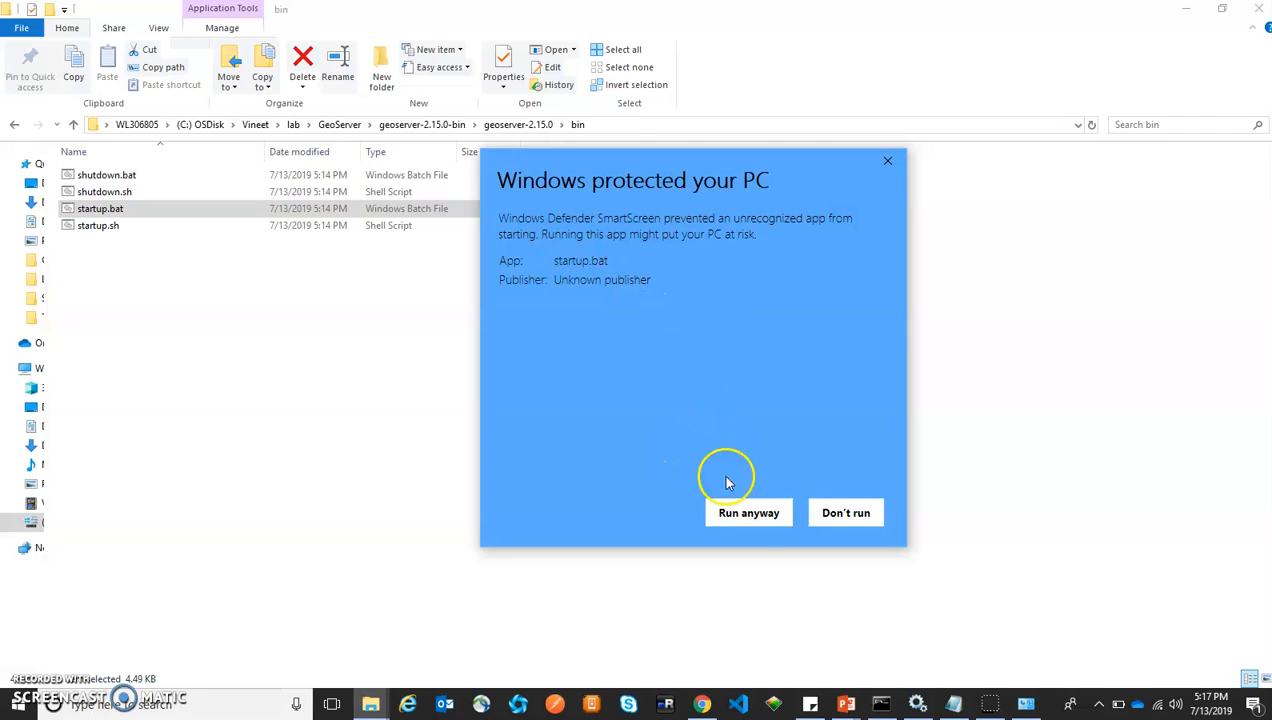
click(760, 516)
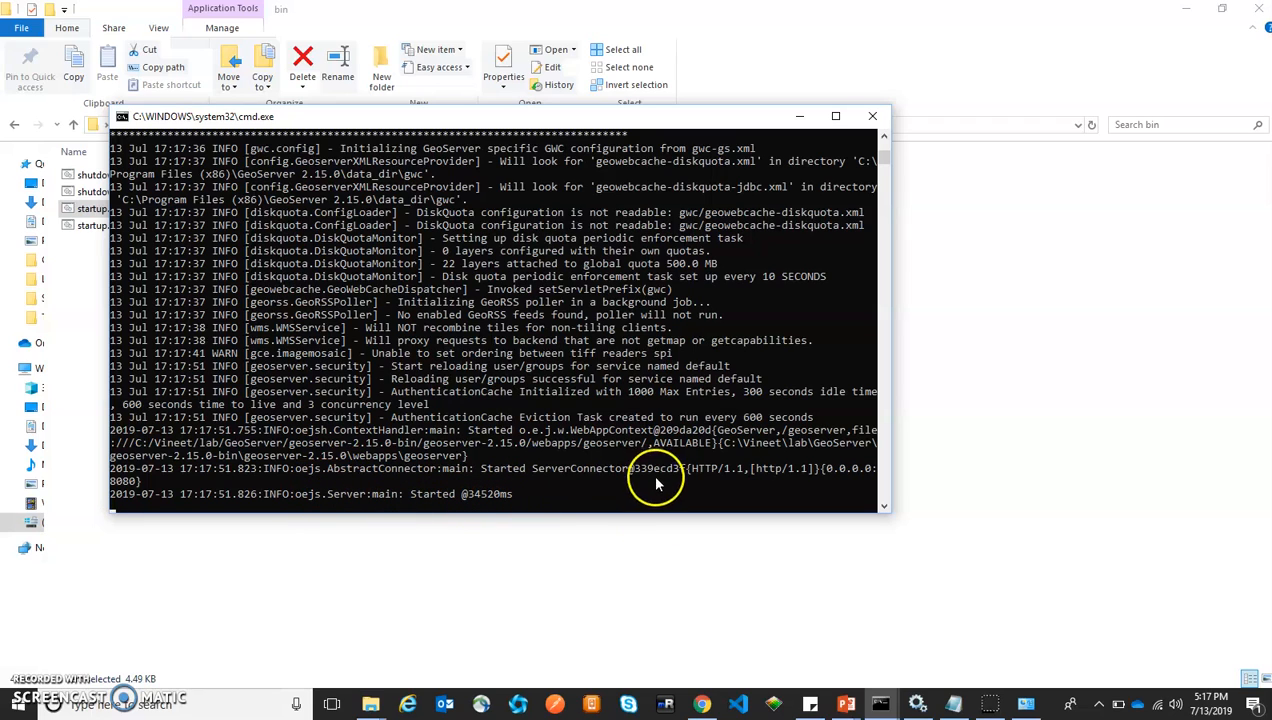
In Chrome, trim the address to localhost:8080 and load the server root
mouse_move(702, 703)
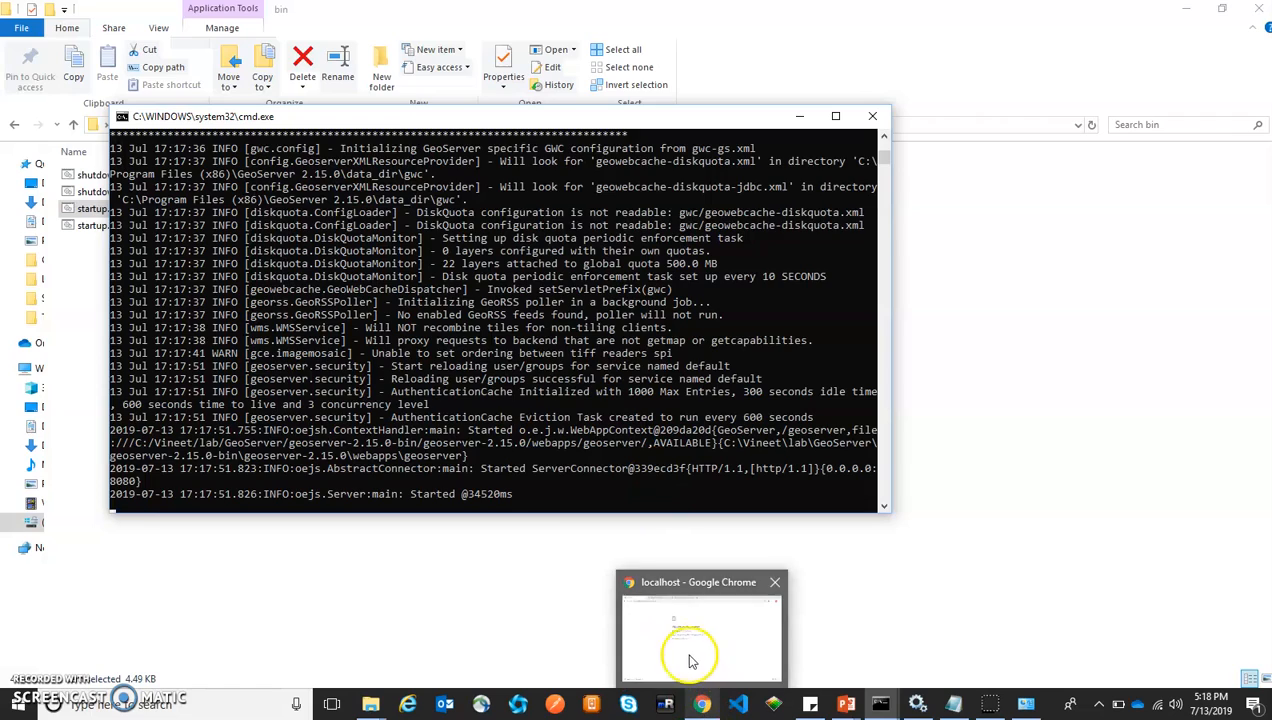
click(690, 660)
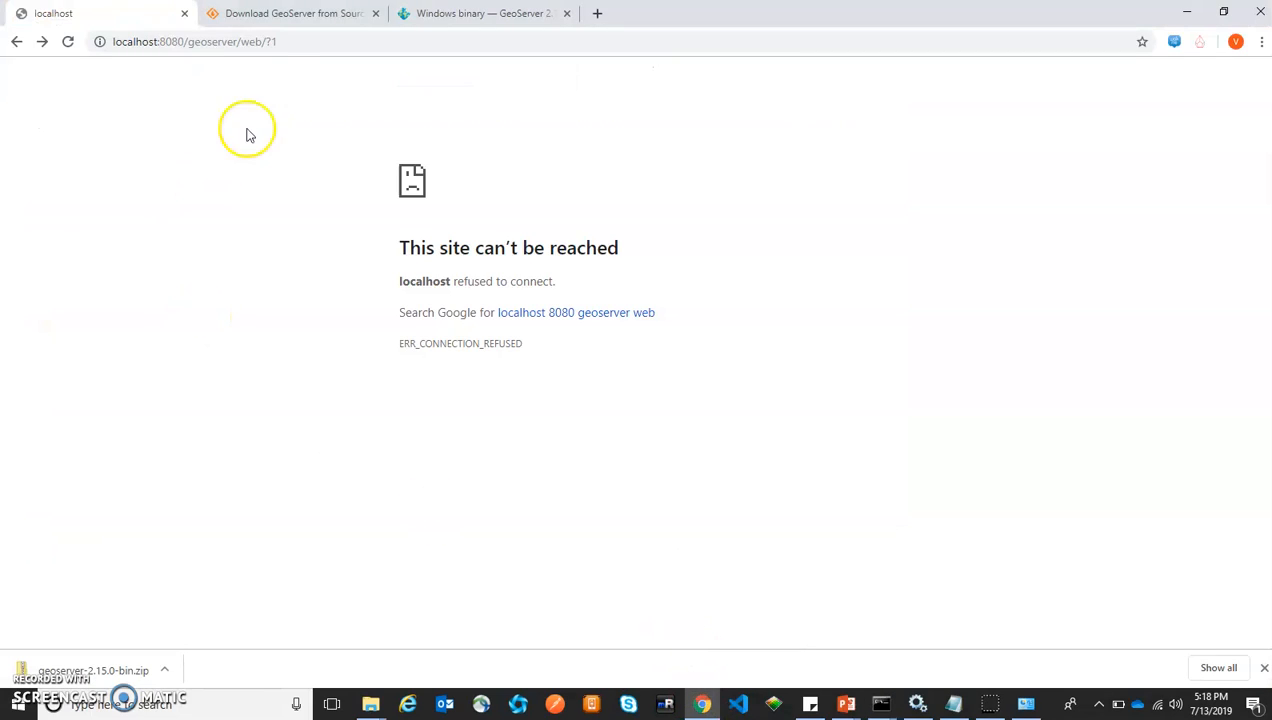
drag(184, 42, 456, 40)
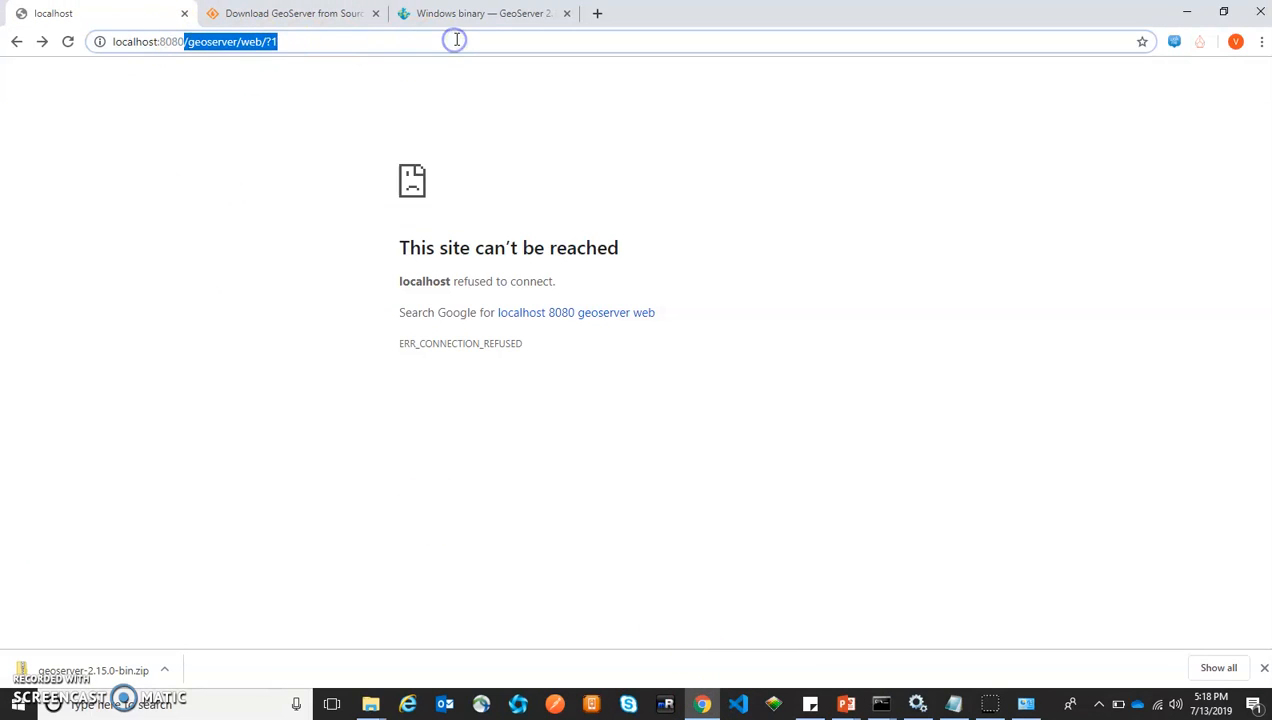
key(BackSpace)
key(Return)
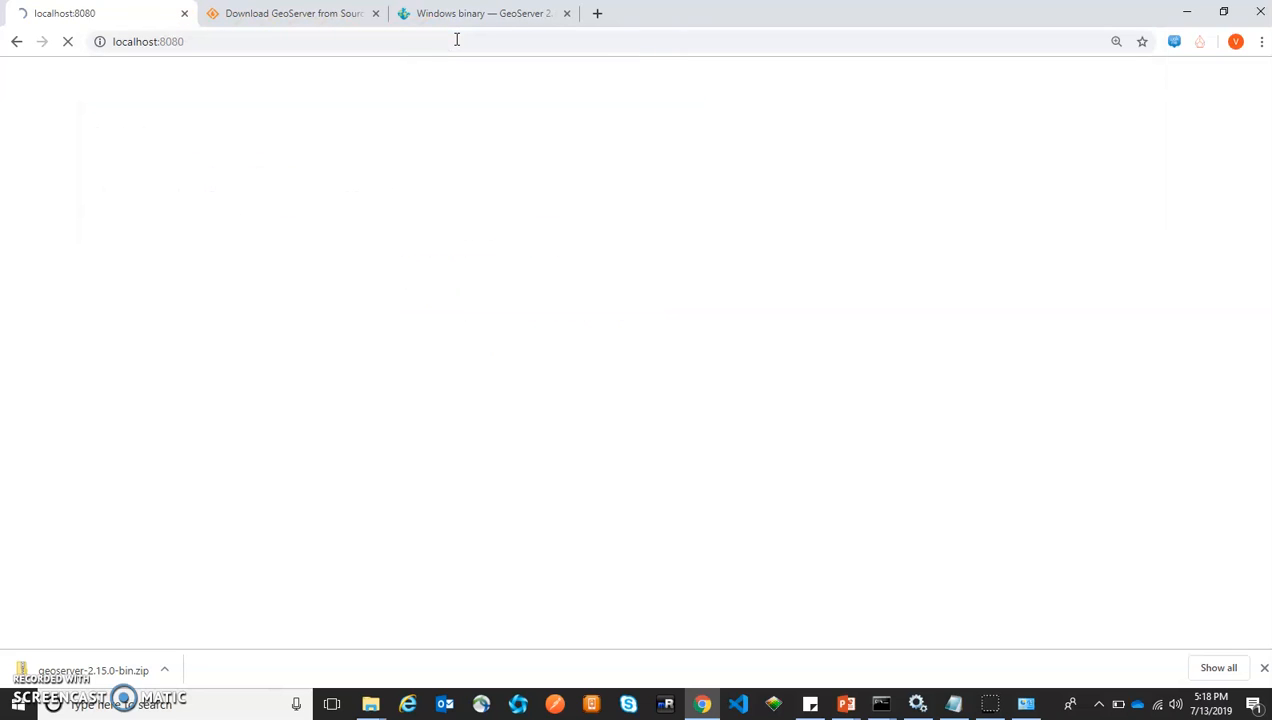
Follow the /geoserver link on the Jetty 9.4.12 404 page
click(467, 42)
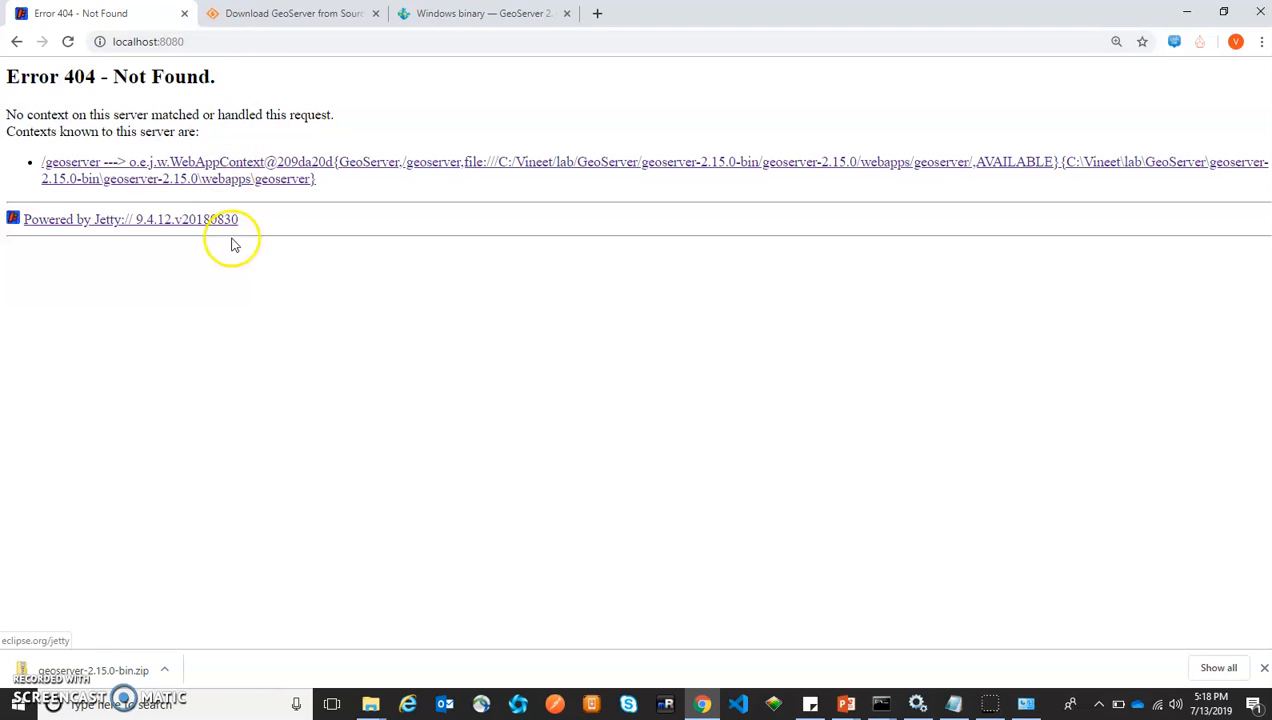
drag(262, 231, 30, 225)
click(66, 269)
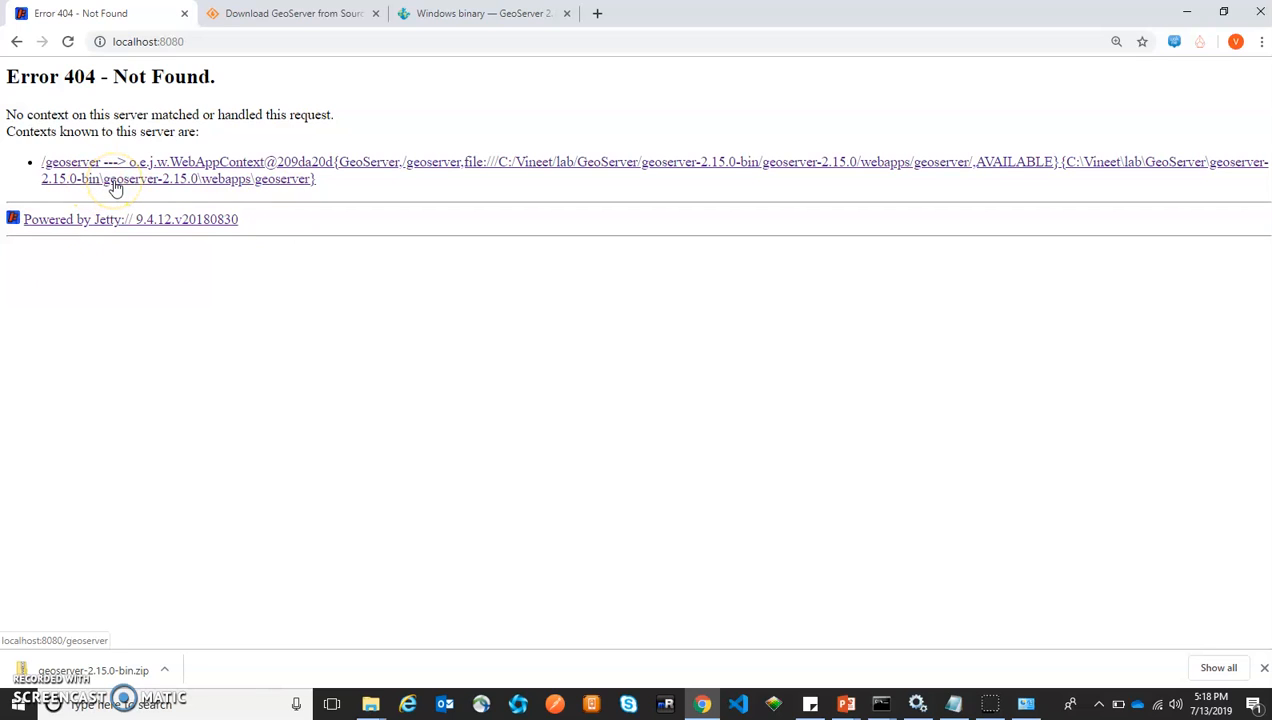
click(190, 166)
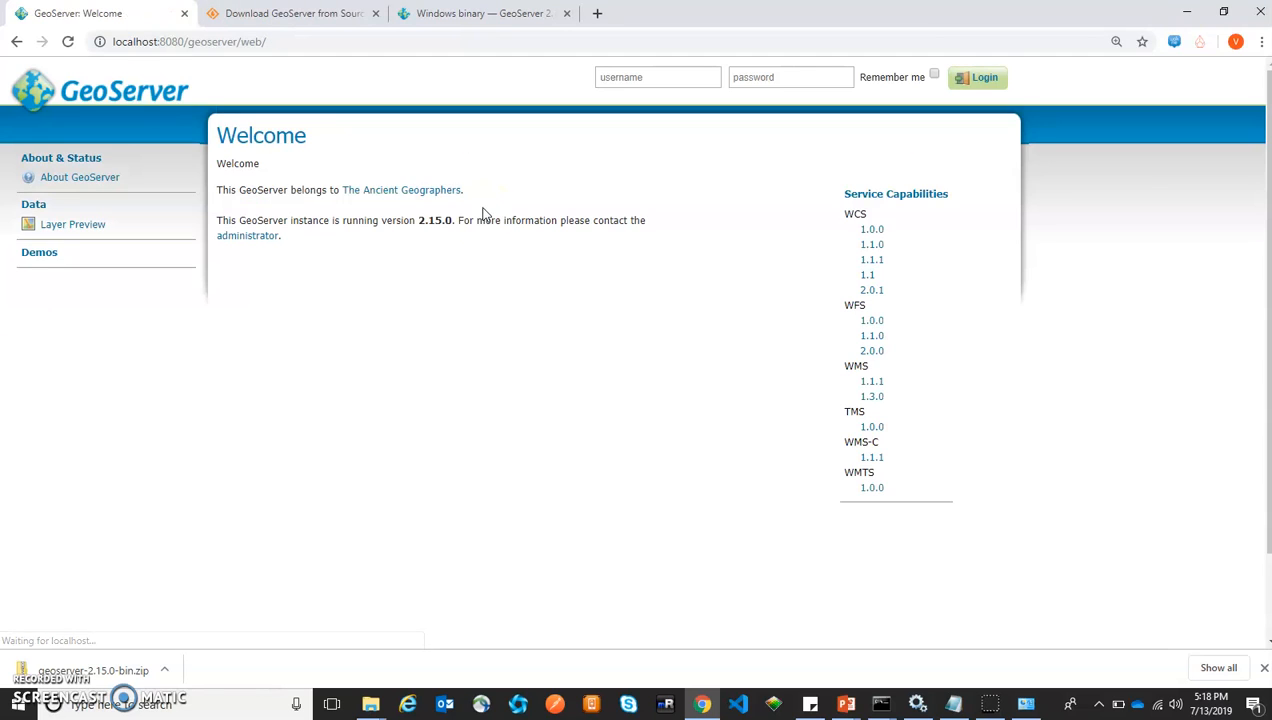
Log in to GeoServer as admin with the account password, then switch to a Google tab
click(630, 78)
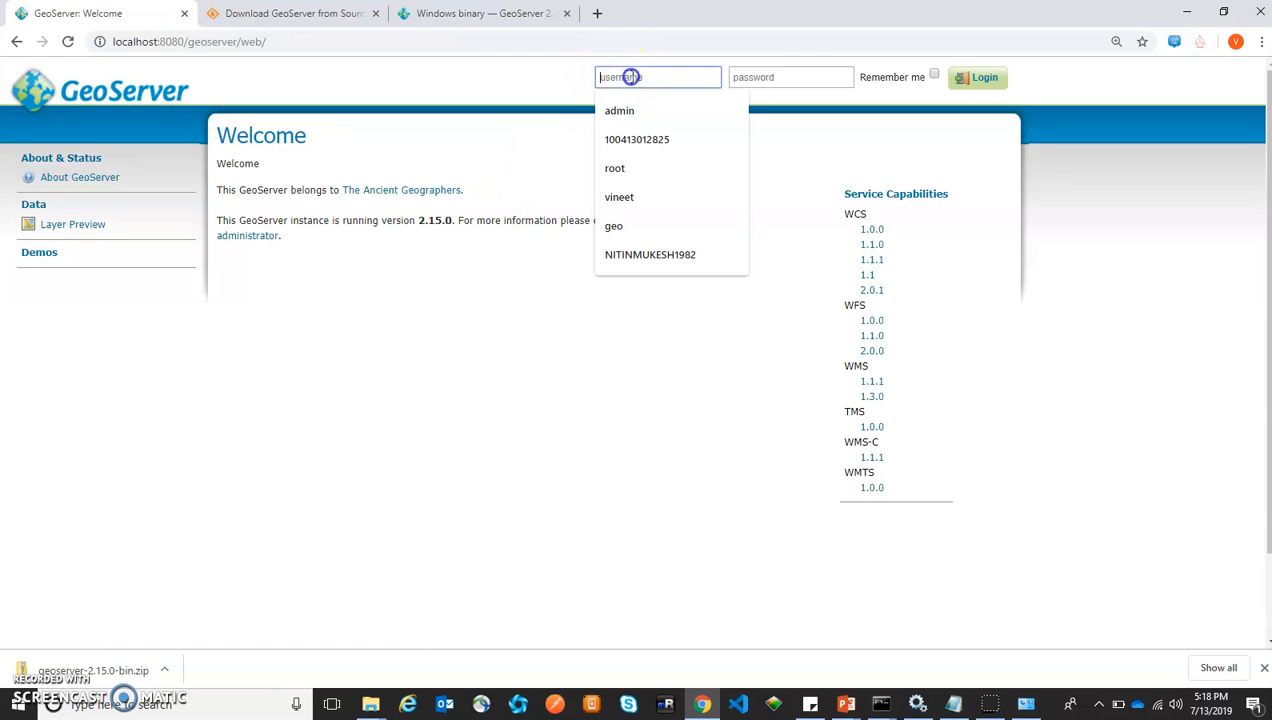
text(admin)
key(Tab)
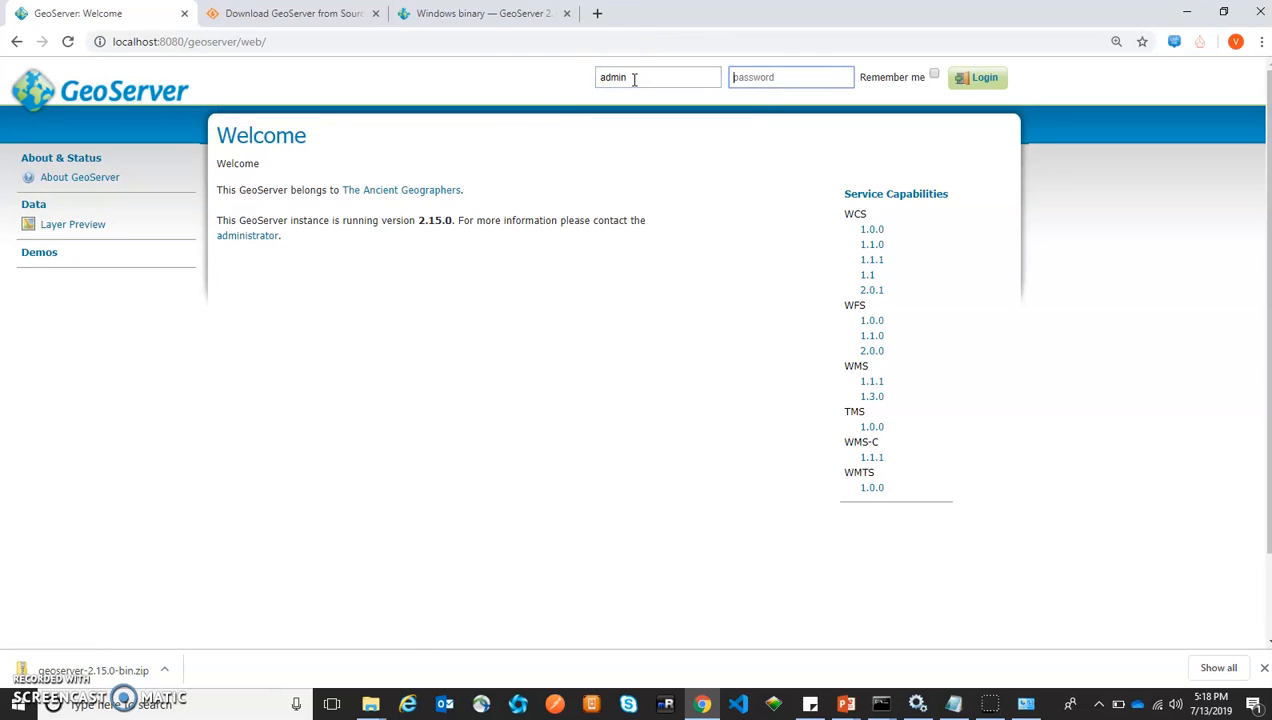
text(ge)
click(983, 80)
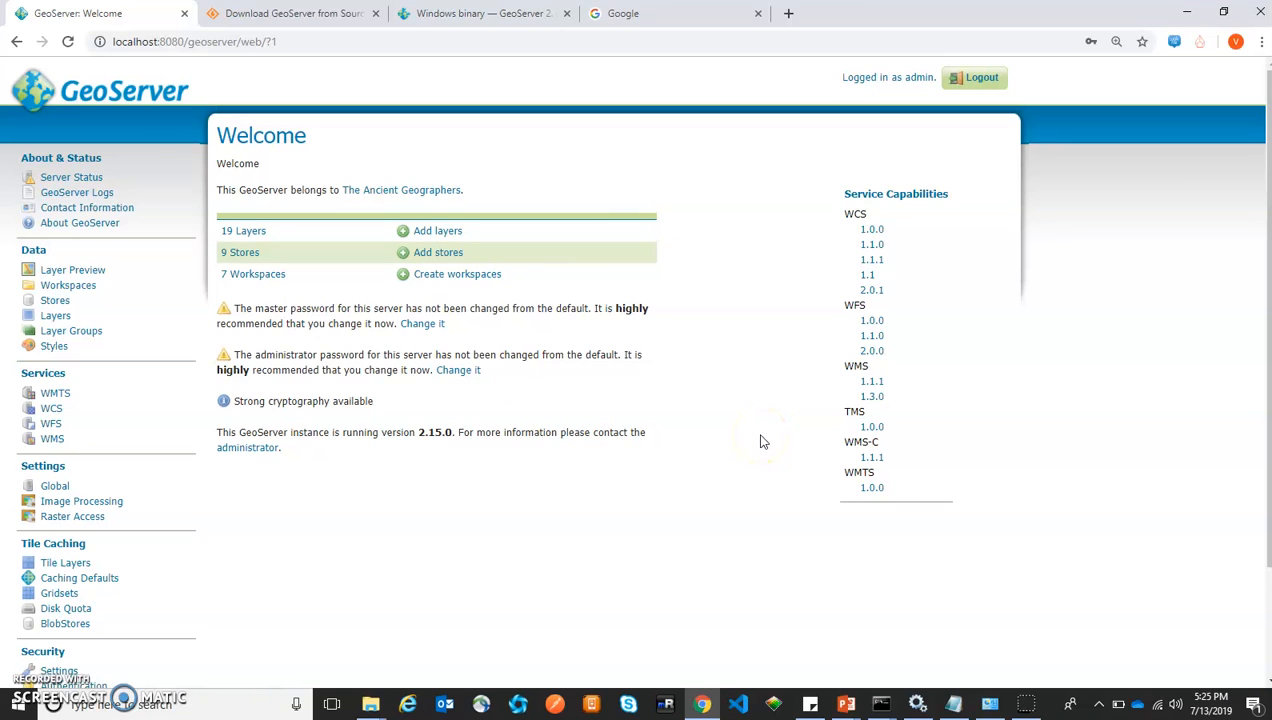
click(663, 13)
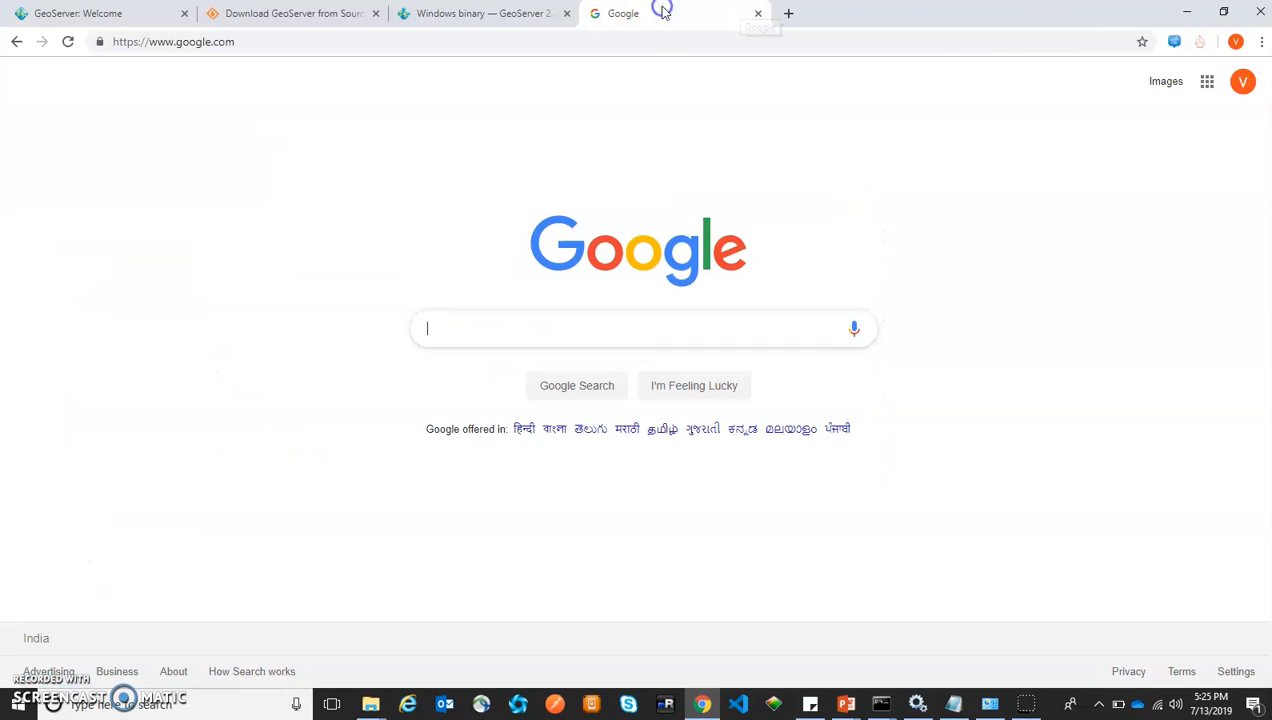
Google 'geoserver installtion' and open the user manual's Windows installer page
click(551, 331)
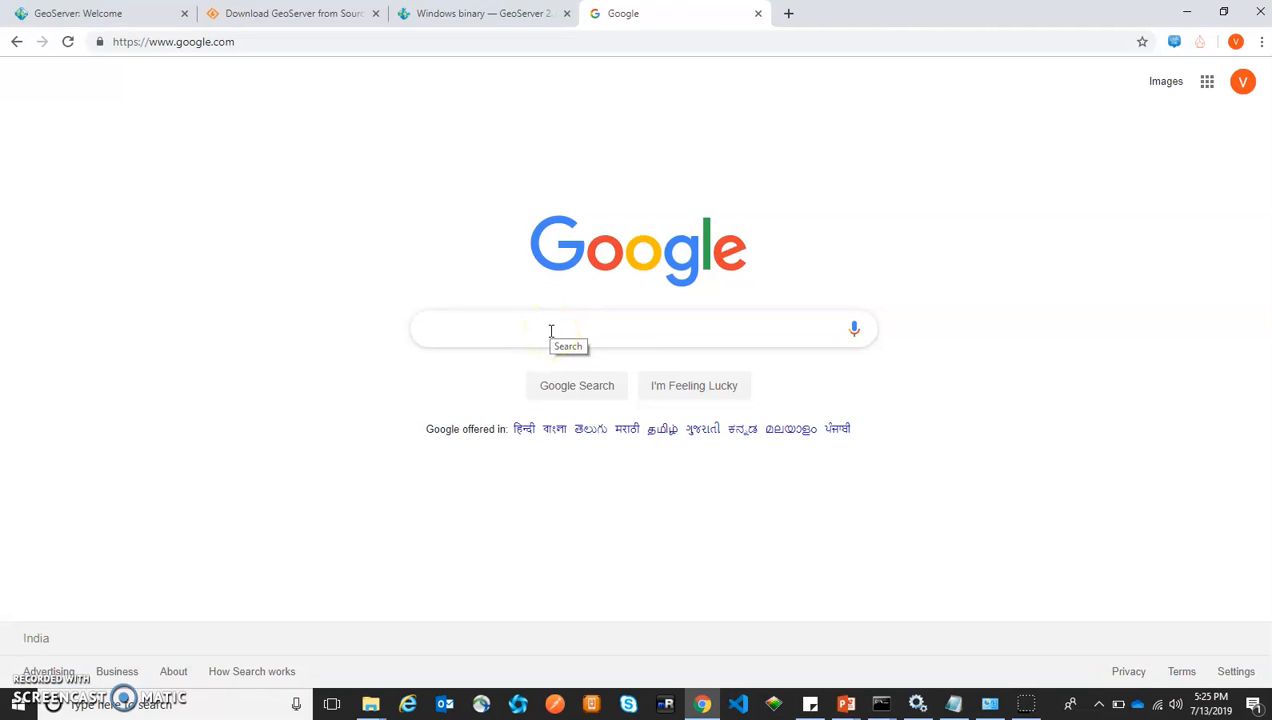
text(geoserver)
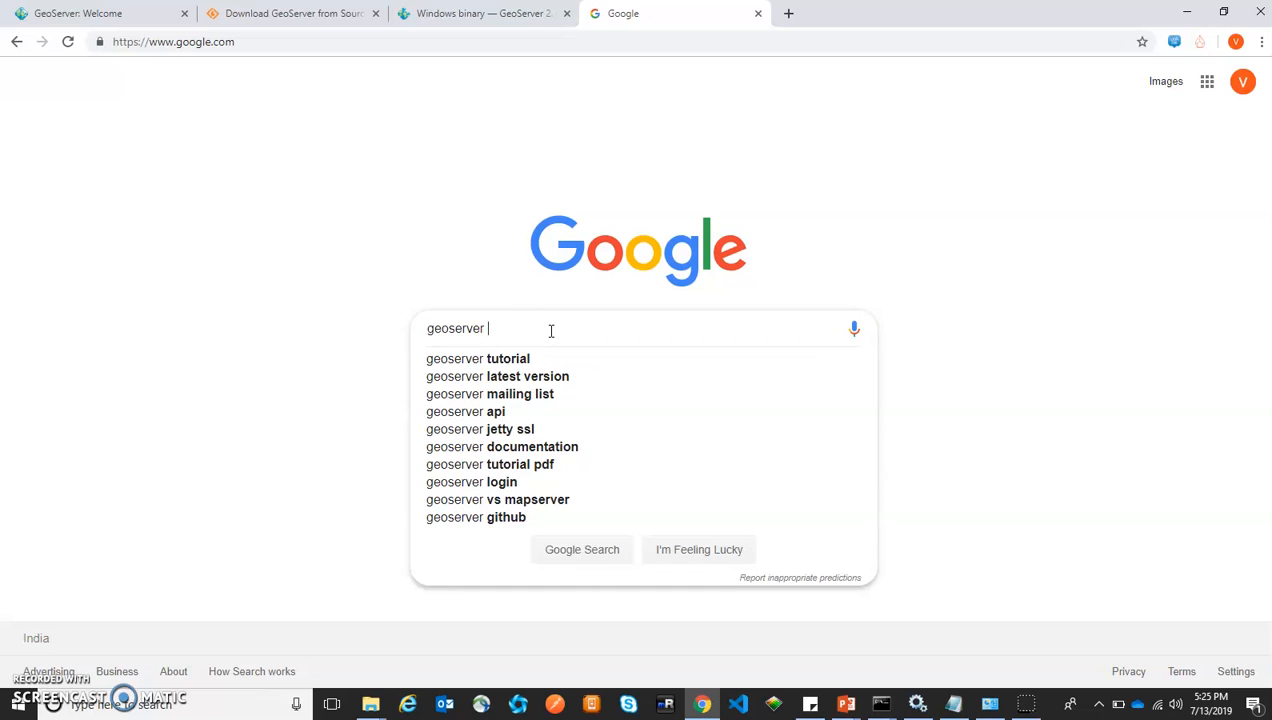
text( installtio)
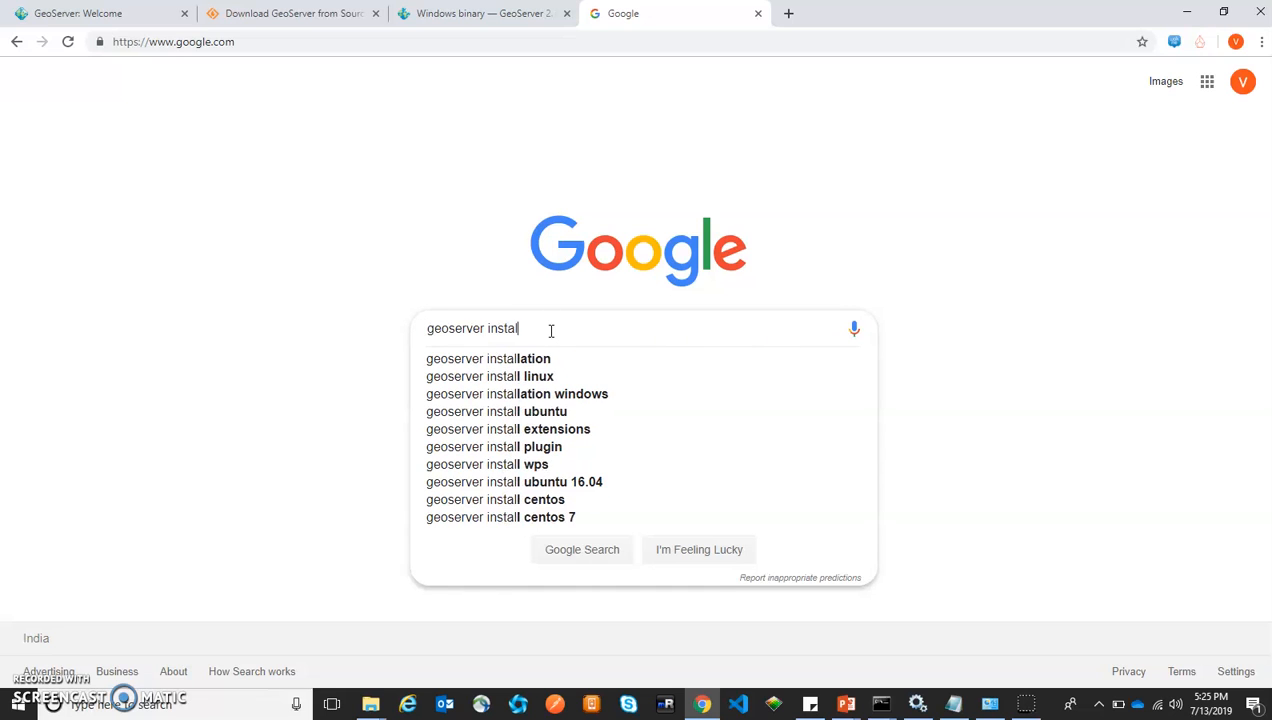
text(n)
key(Return)
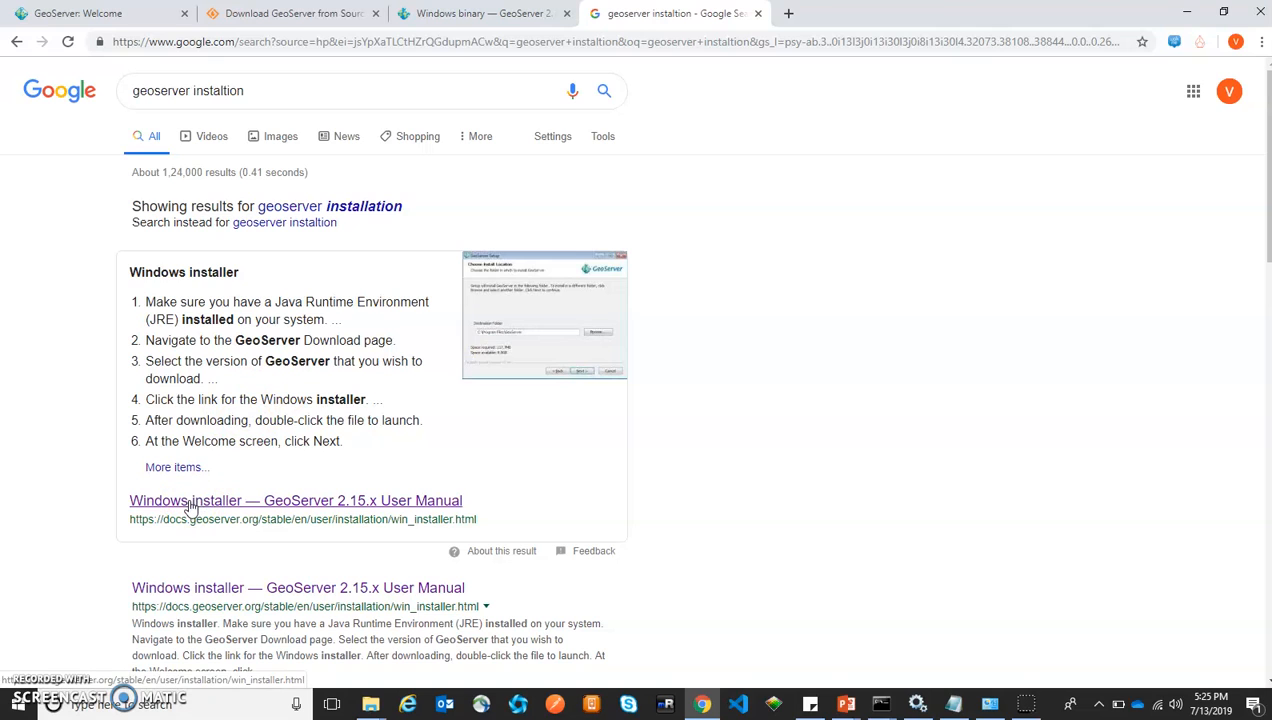
click(190, 504)
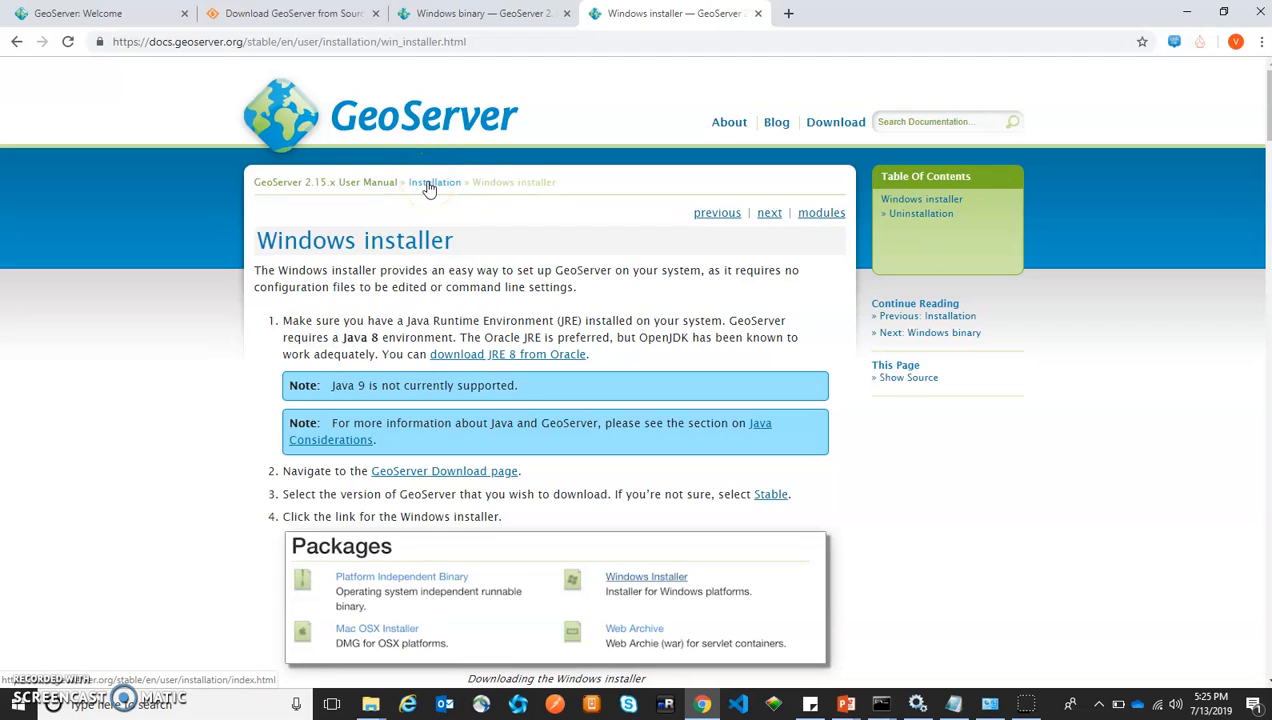
Go to the manual's Installation overview, skim the Linux binary page, then return to Installation
click(429, 186)
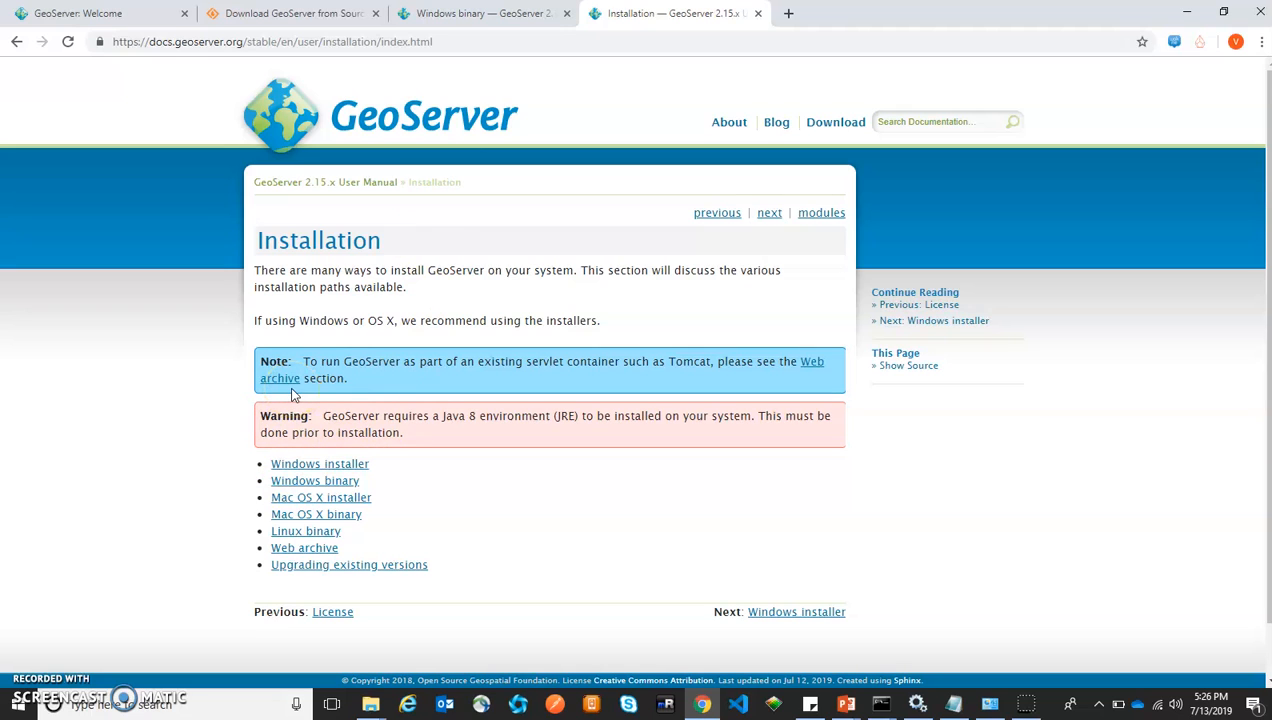
click(313, 538)
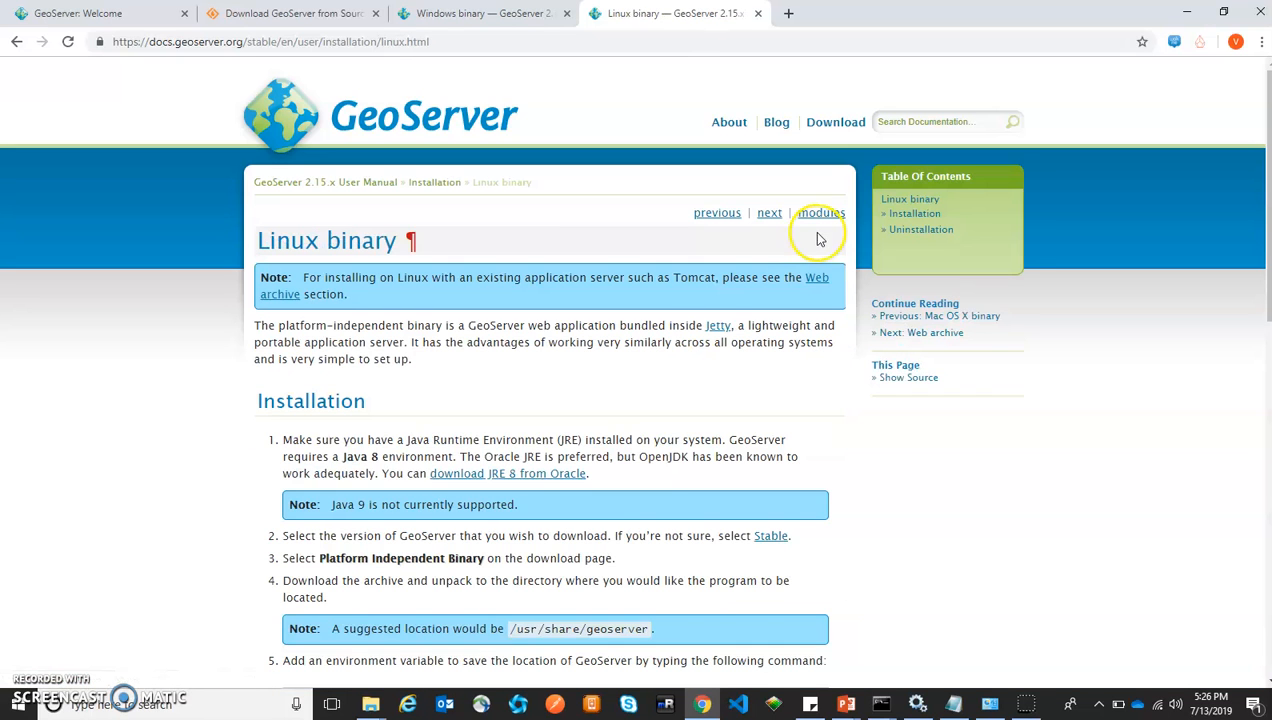
scroll(518, 436, down, 1)
scroll(518, 436, down, 8)
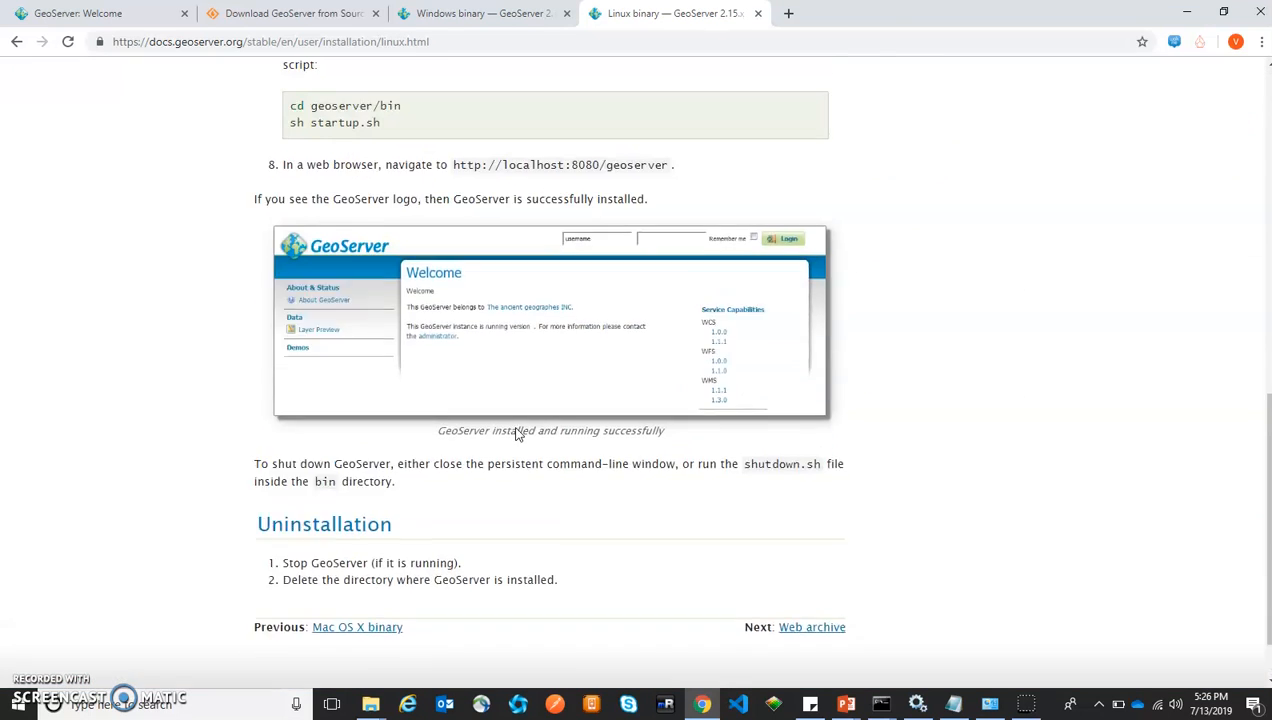
scroll(518, 434, up, 4)
scroll(518, 434, up, 4)
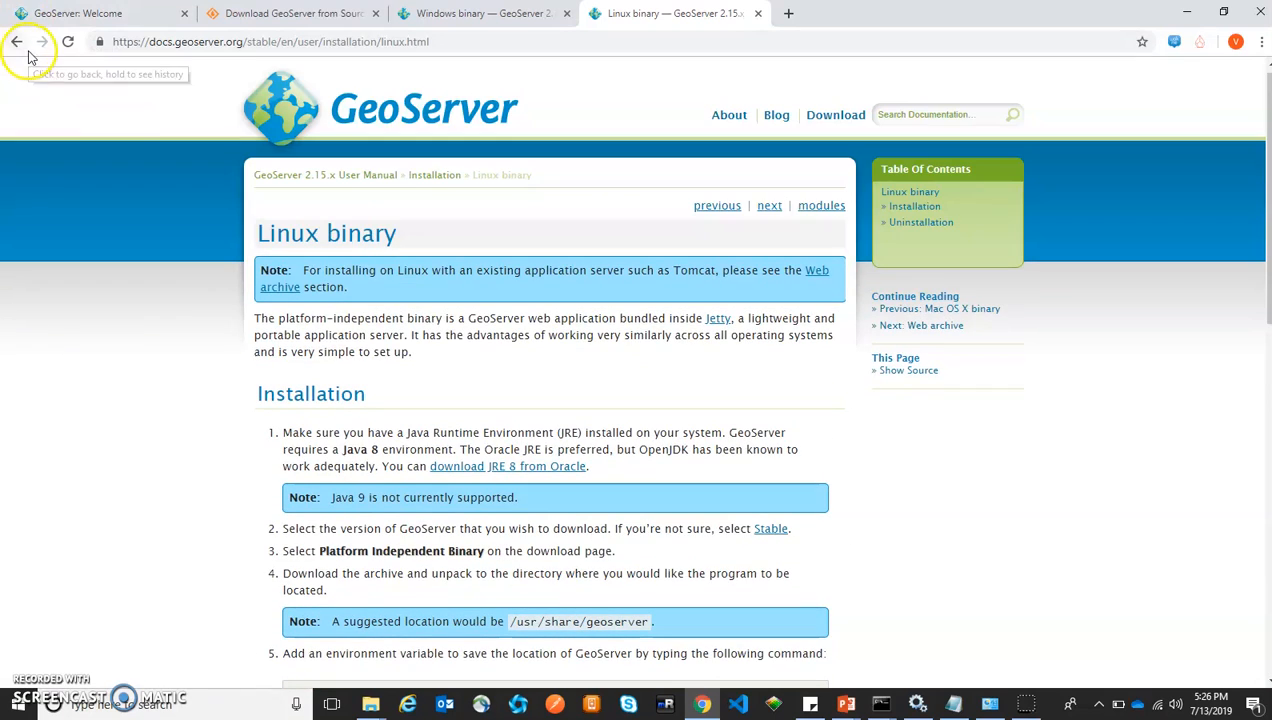
click(16, 42)
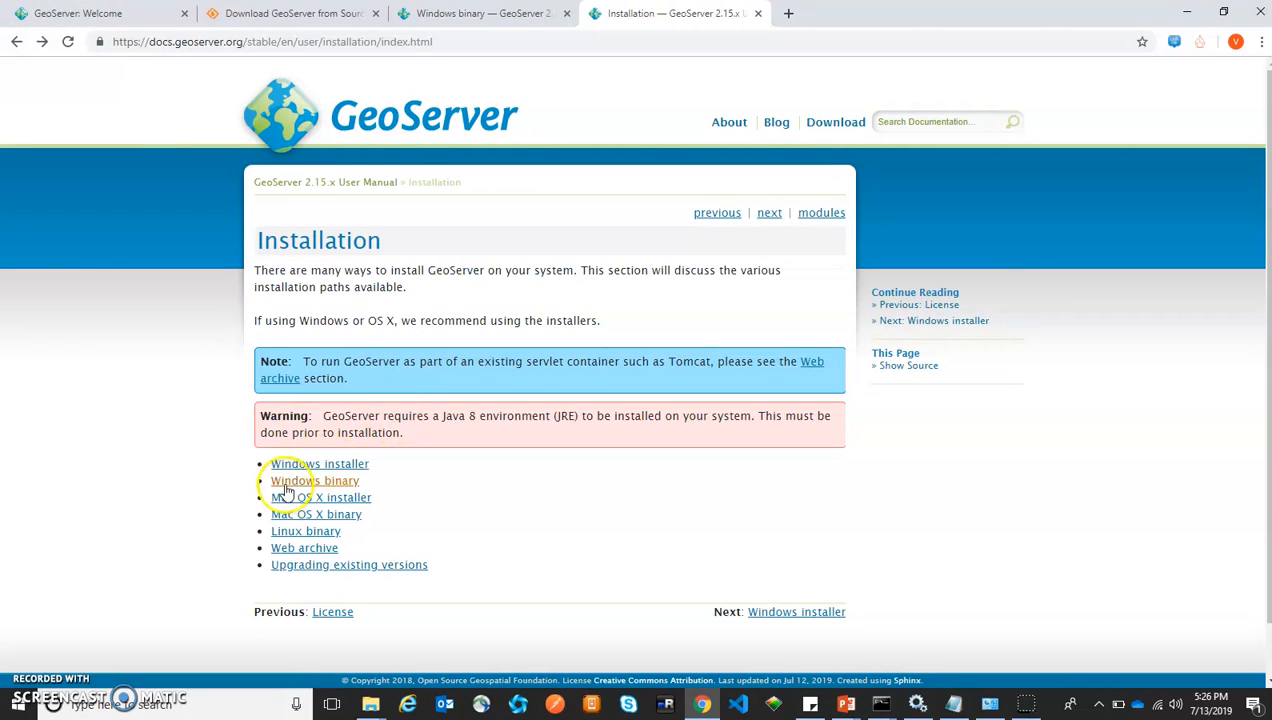